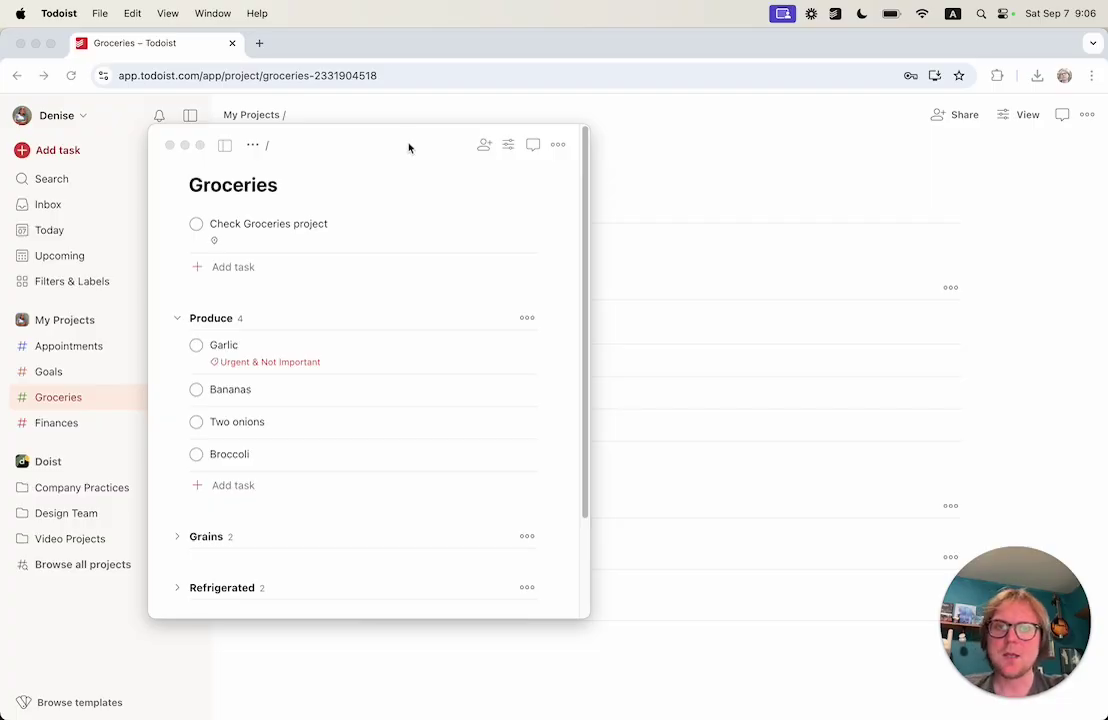
Step: Shift the small floating Groceries window a little up and to the right over the browser
{"action": "mouse_move", "coordinate": [408, 146]}
{"action": "left_mouse_down"}
{"action": "mouse_move", "coordinate": [433, 136]}
{"action": "mouse_move", "coordinate": [422, 160]}
{"action": "mouse_move", "coordinate": [420, 142]}
{"action": "left_mouse_up"}
Step: Open Groceries in a second window via File > Open in New Window and place it right
{"action": "left_click", "coordinate": [101, 14]}
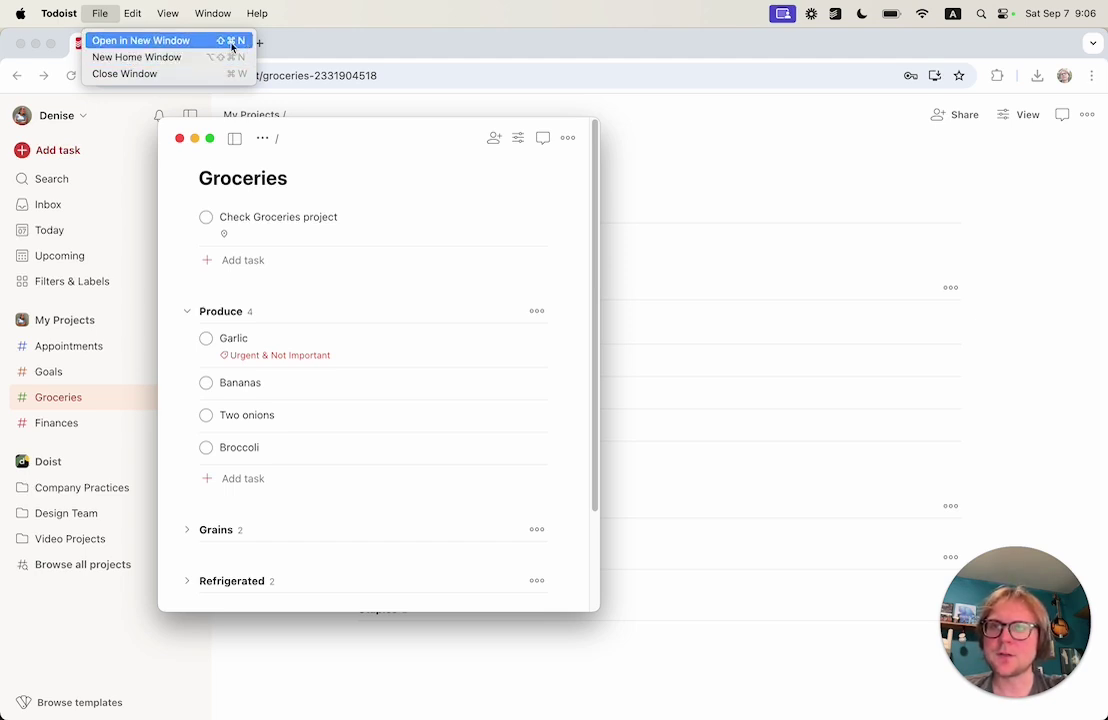
{"action": "left_click", "coordinate": [178, 40]}
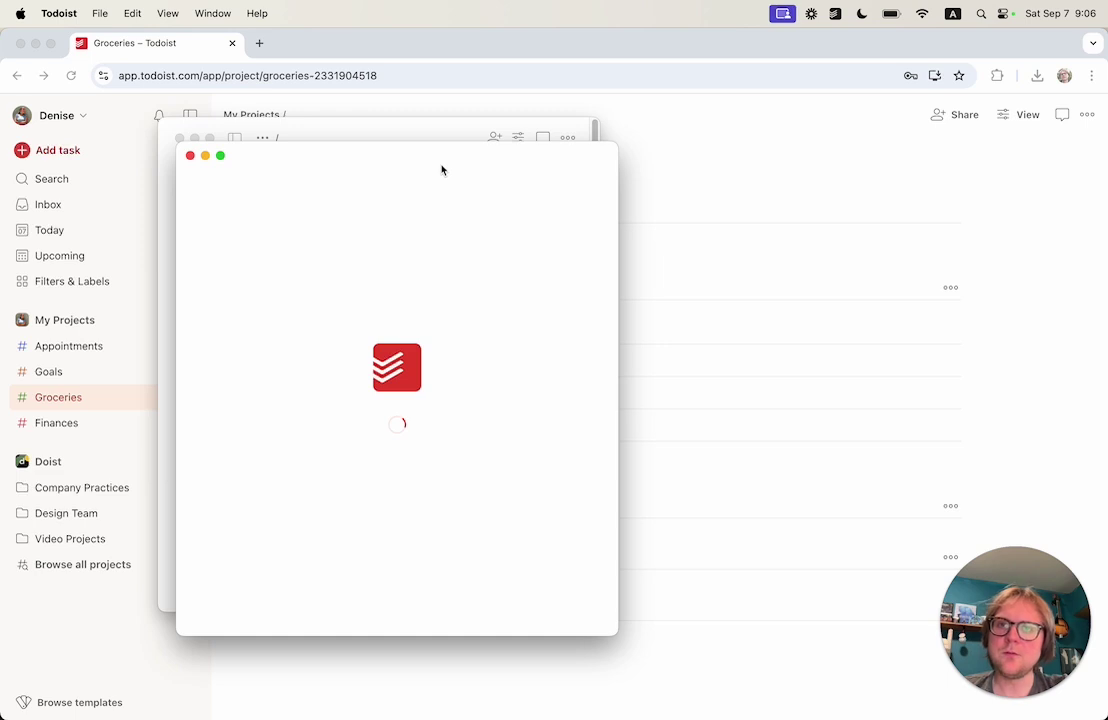
{"action": "left_click_drag", "start_coordinate": [441, 170], "coordinate": [878, 138]}
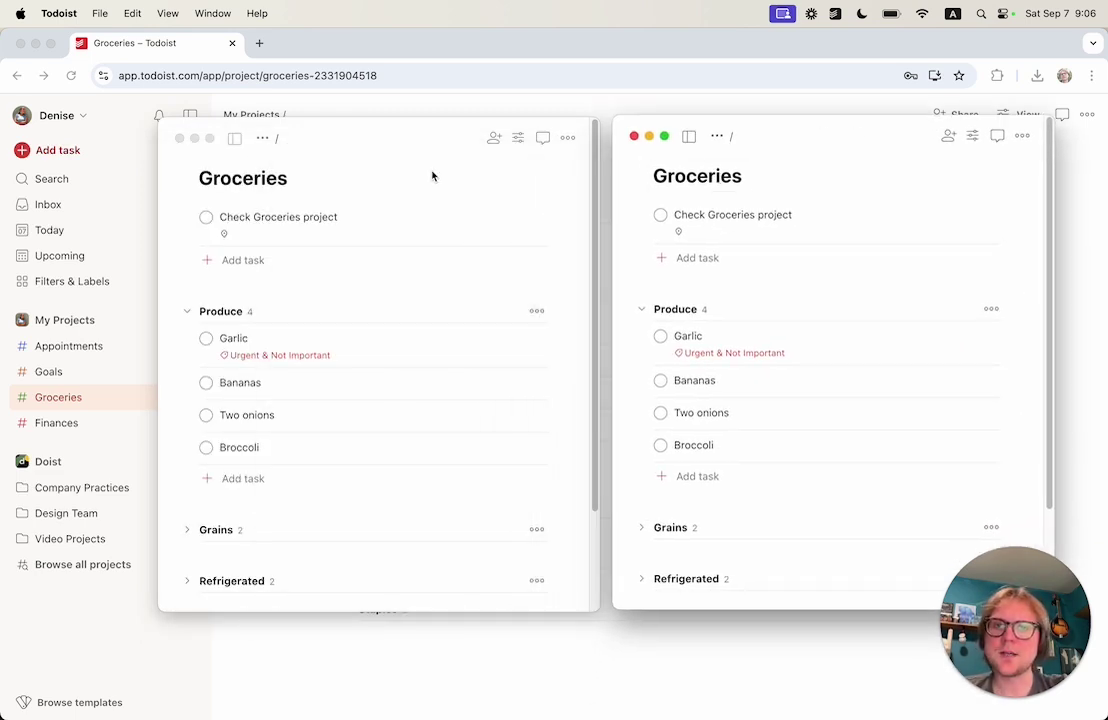
Step: Open a new home window showing Upcoming and move it up and to the right
{"action": "left_click", "coordinate": [330, 175]}
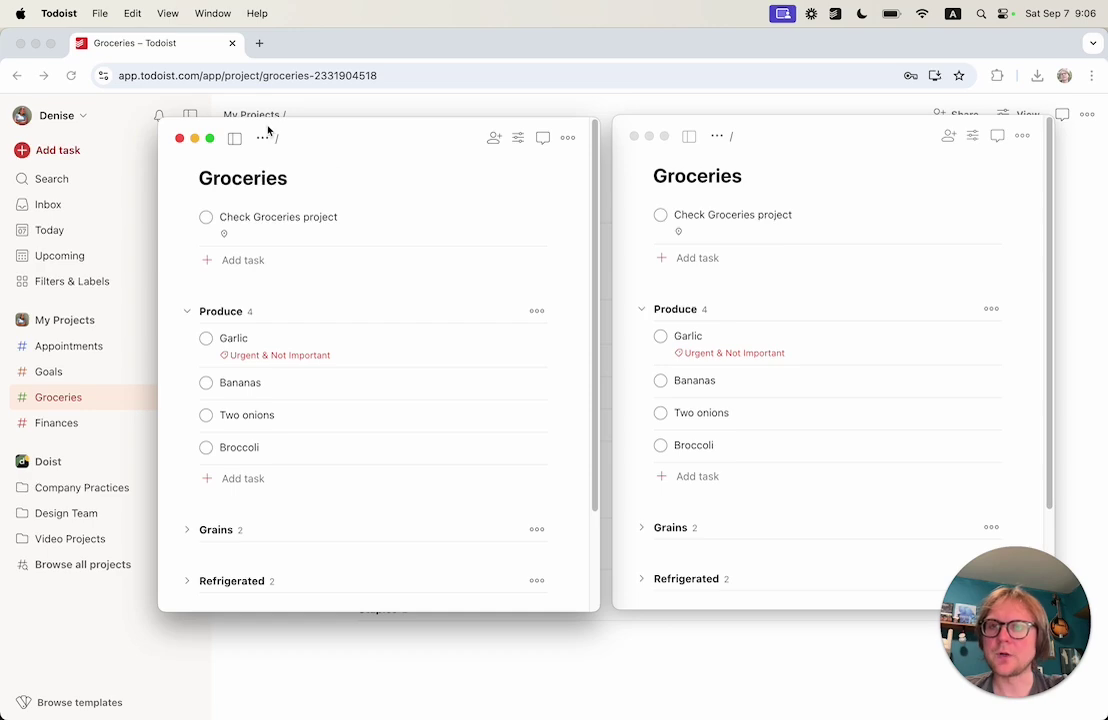
{"action": "left_click", "coordinate": [100, 13]}
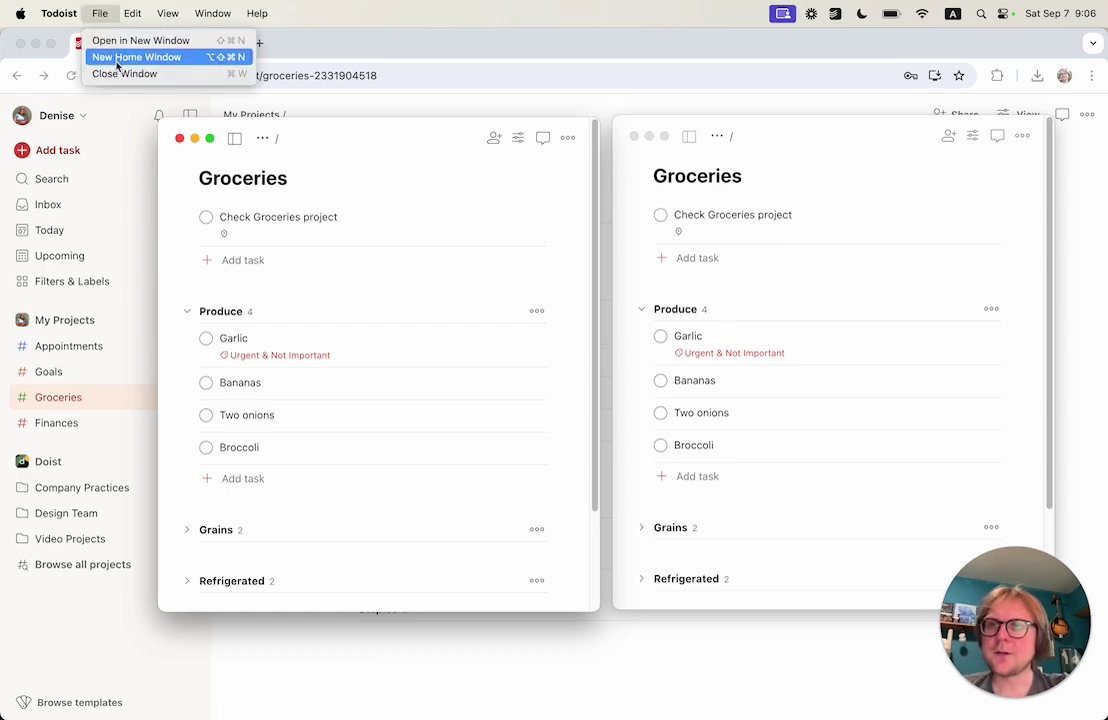
{"action": "left_click", "coordinate": [112, 53]}
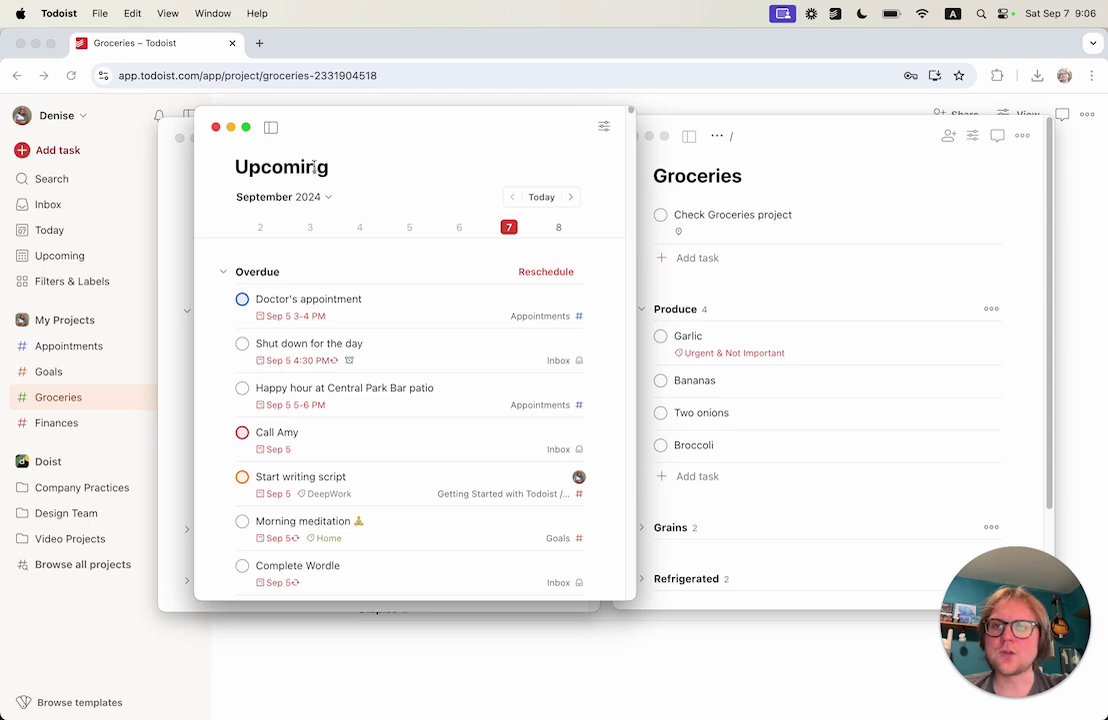
{"action": "left_click_drag", "start_coordinate": [379, 132], "coordinate": [476, 105]}
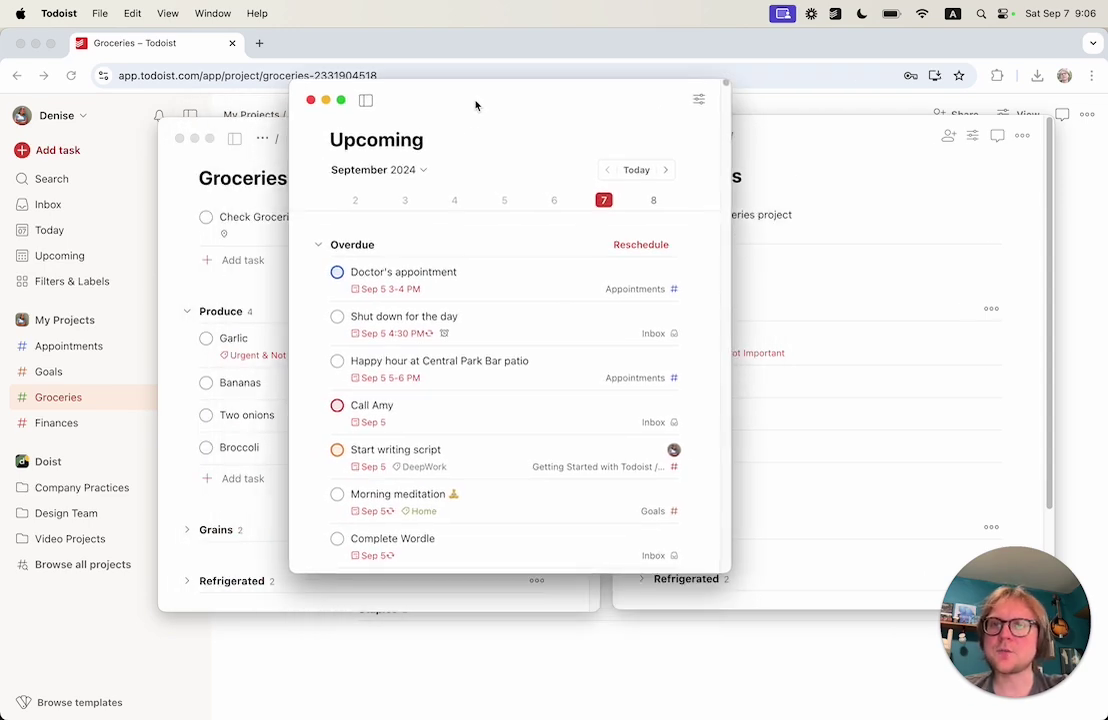
Step: Switch windows through the Window menu, then close the Upcoming window with its red button
{"action": "left_click", "coordinate": [214, 14]}
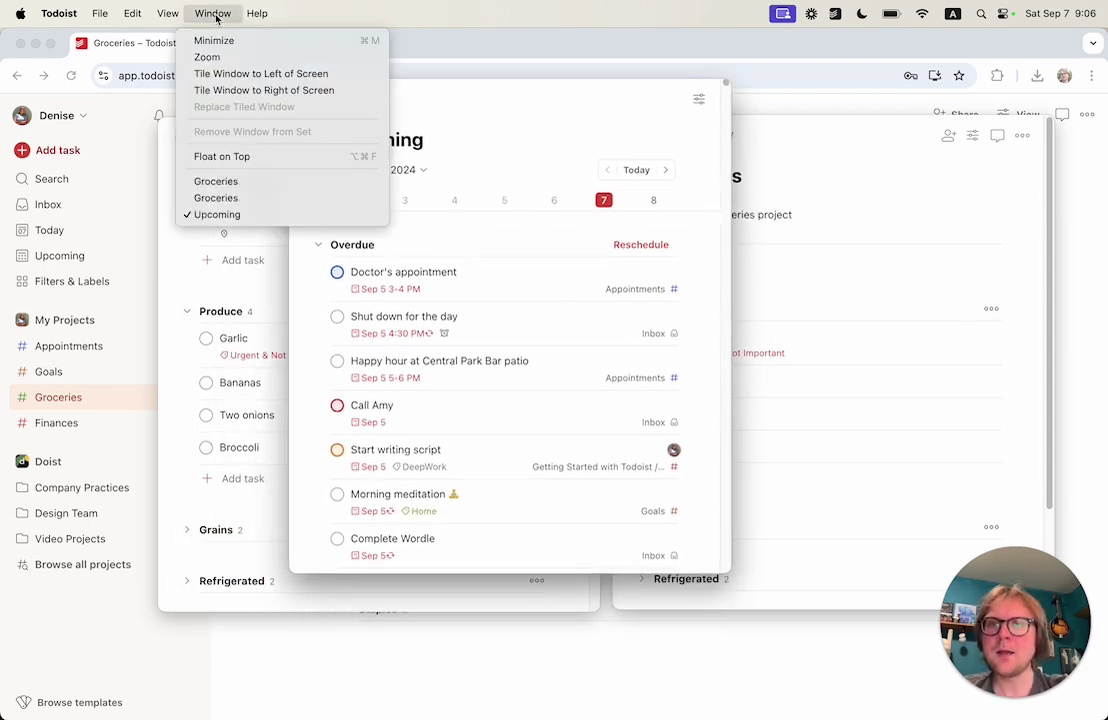
{"action": "left_click", "coordinate": [220, 181]}
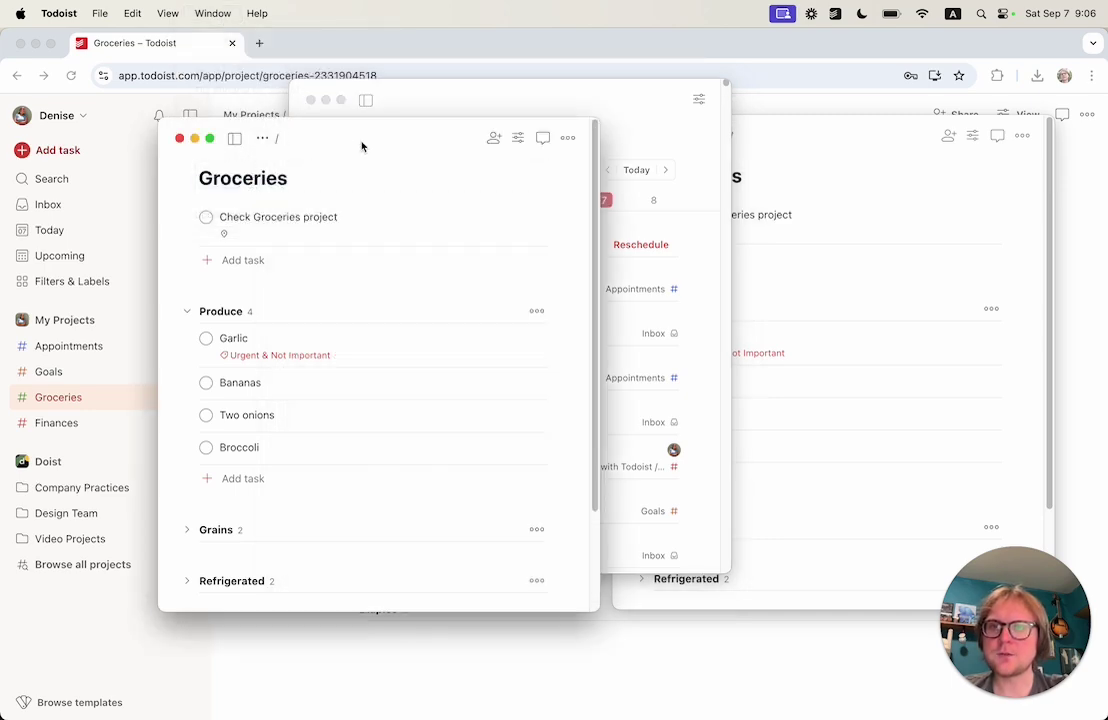
{"action": "left_click", "coordinate": [212, 13]}
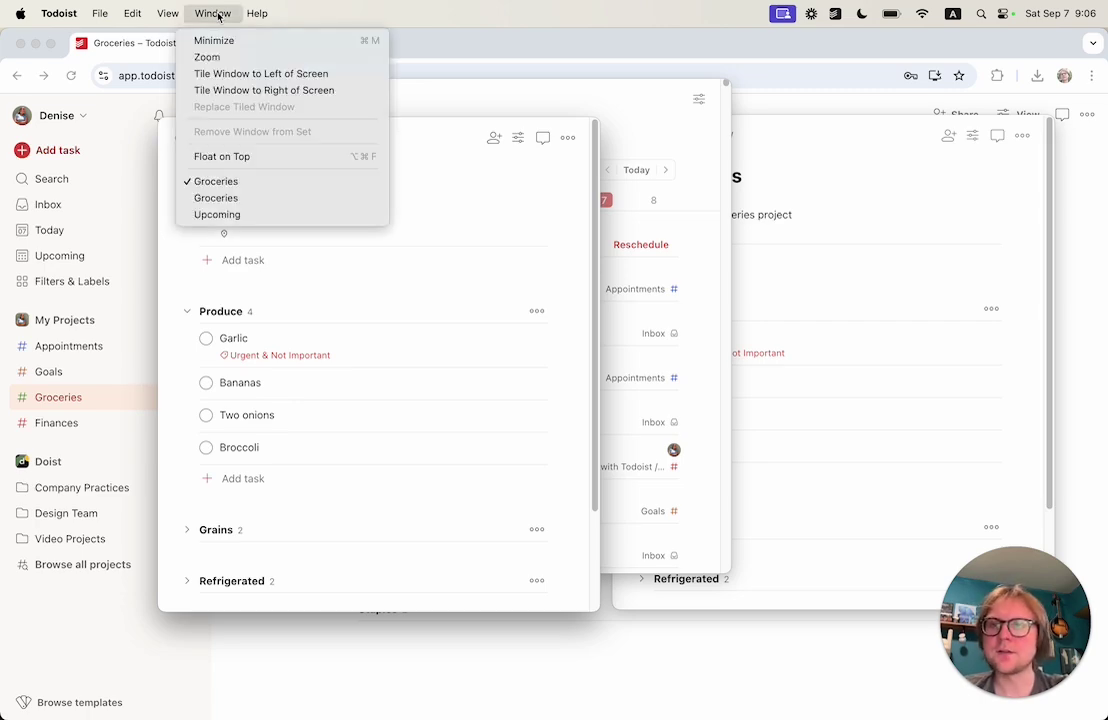
{"action": "left_click", "coordinate": [218, 14]}
{"action": "left_click", "coordinate": [478, 96]}
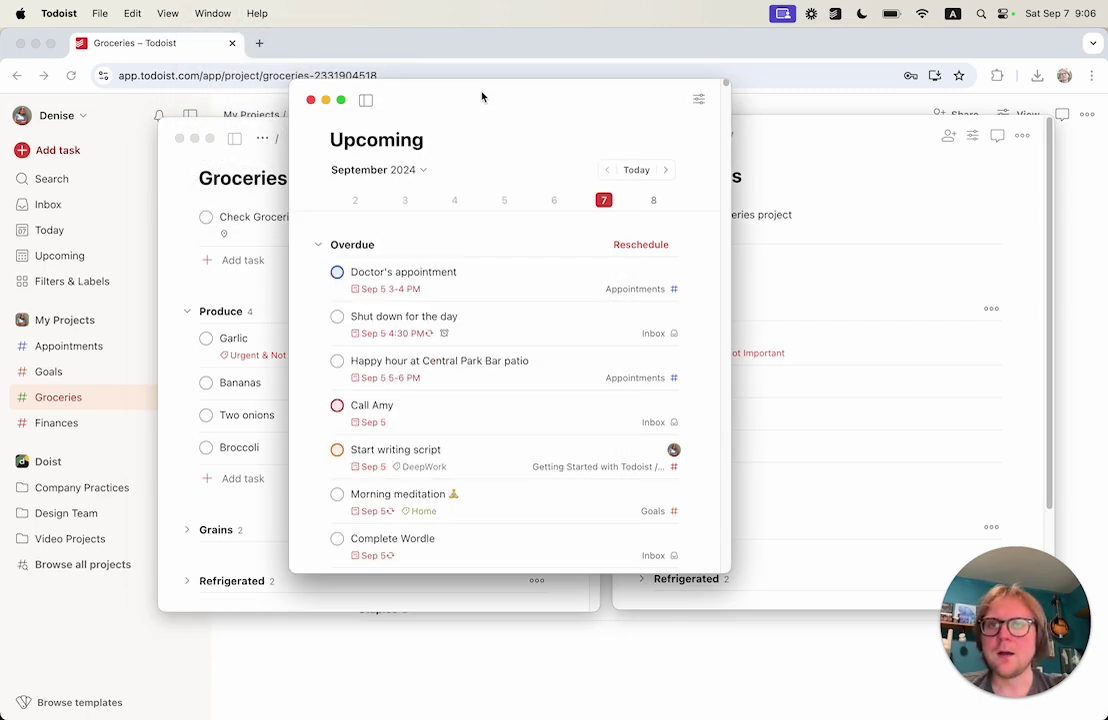
{"action": "left_click", "coordinate": [310, 99]}
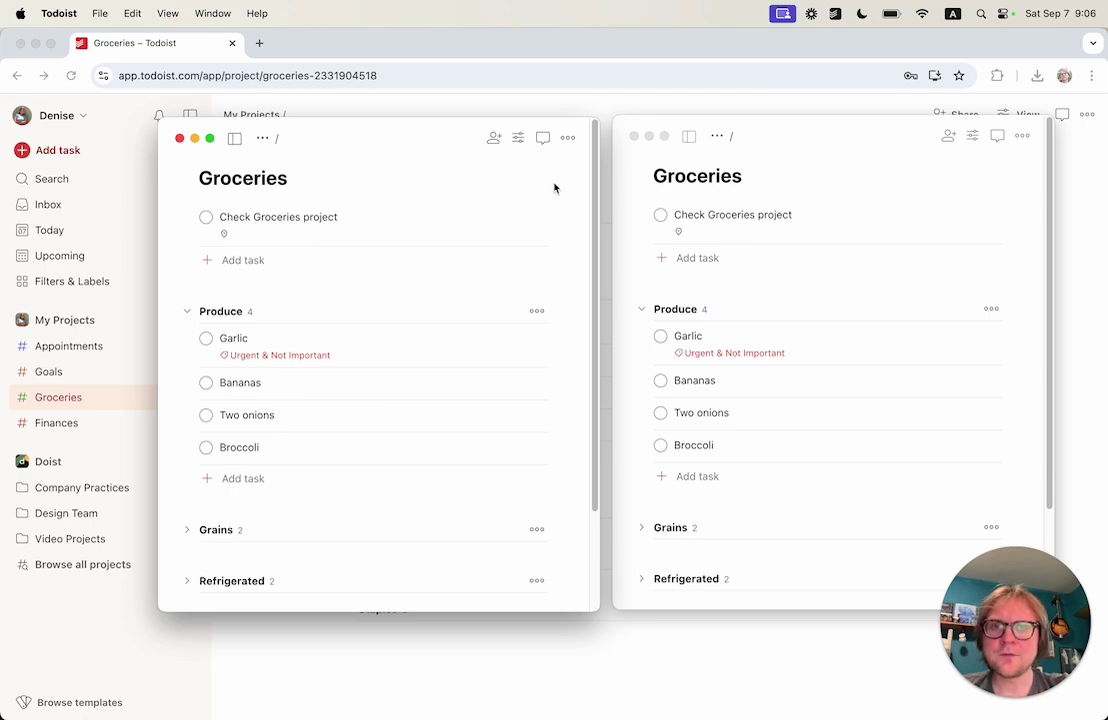
{"action": "left_click", "coordinate": [568, 140]}
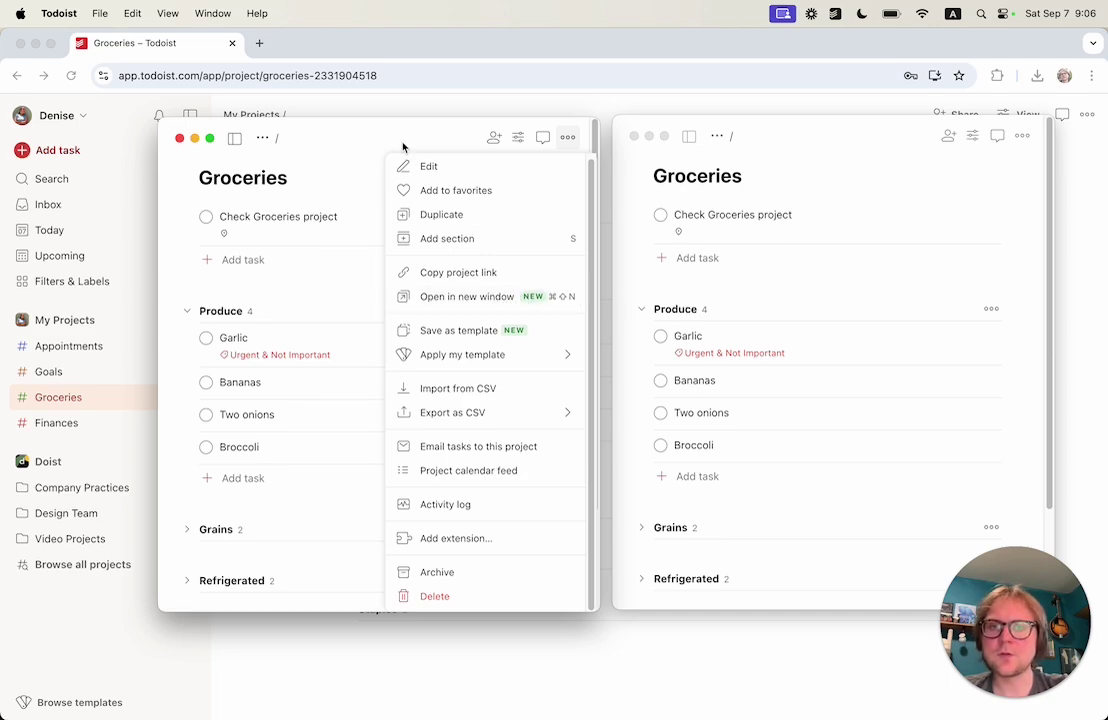
{"action": "left_click", "coordinate": [360, 228]}
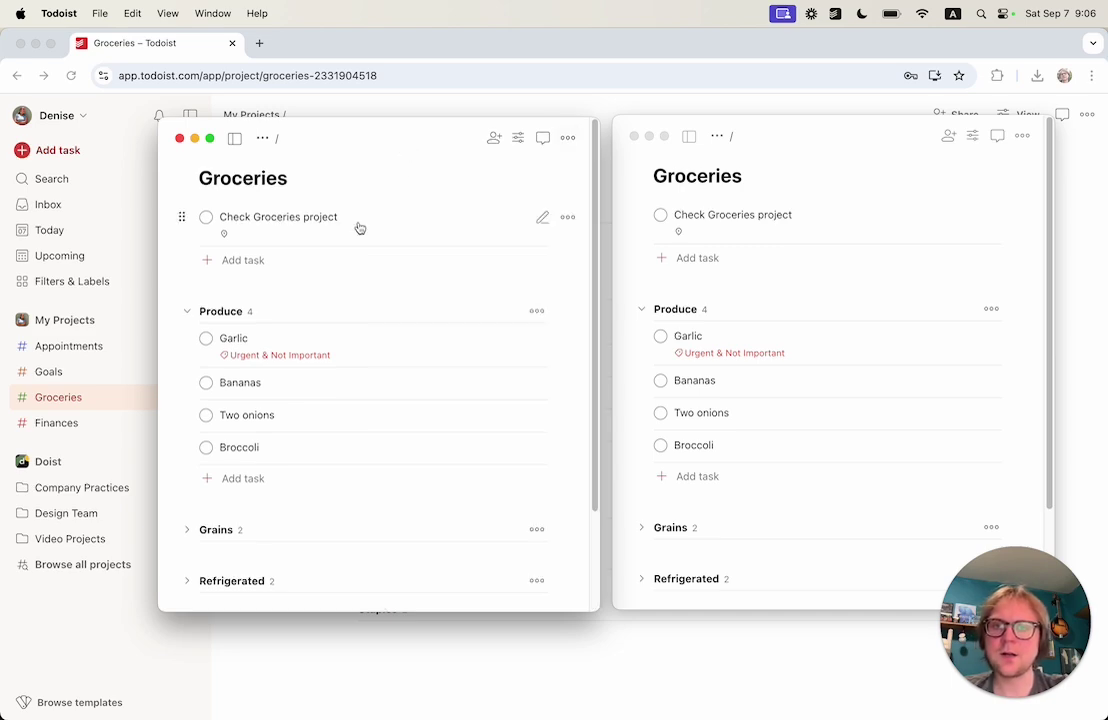
{"action": "left_click", "coordinate": [569, 218]}
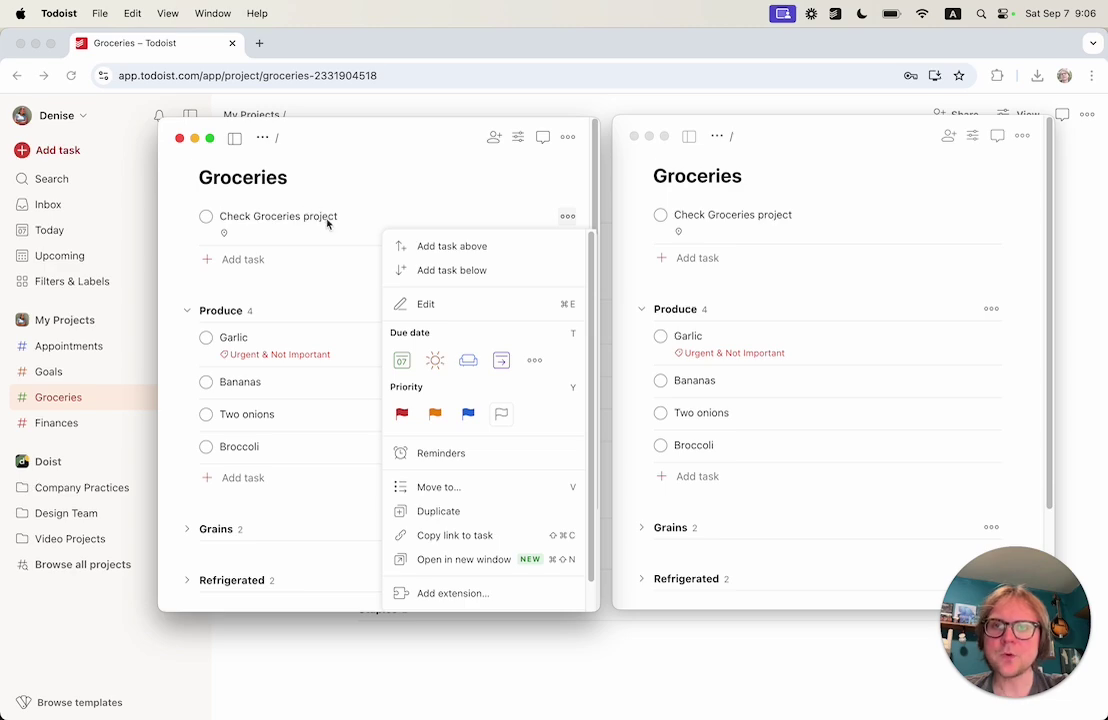
{"action": "scroll", "coordinate": [455, 520], "scroll_direction": "down", "scroll_amount": 1}
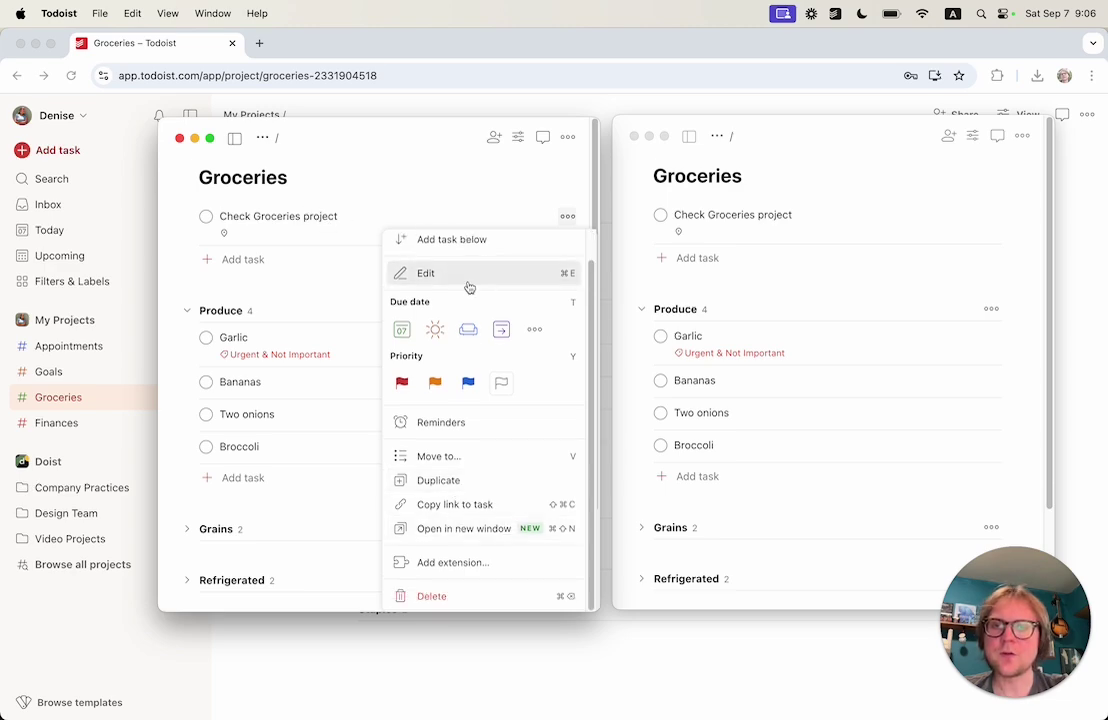
{"action": "left_click", "coordinate": [500, 528]}
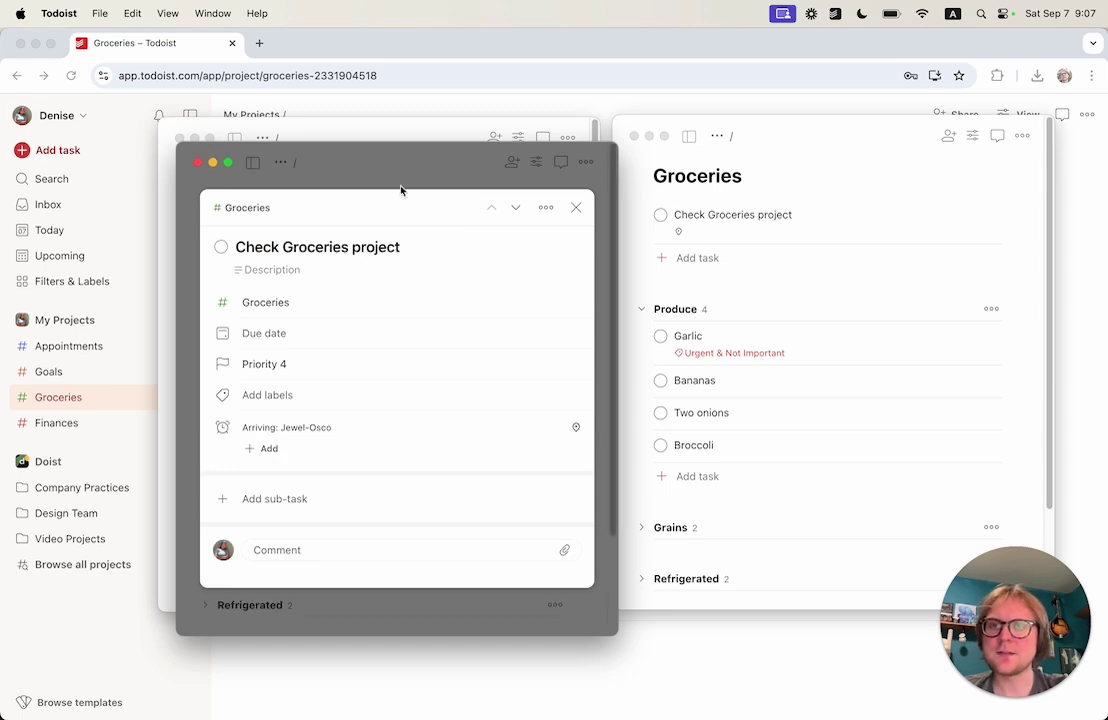
{"action": "left_click", "coordinate": [408, 166]}
Step: Add an 'apples' task under Produce in the left Groceries window
{"action": "left_click", "coordinate": [197, 162]}
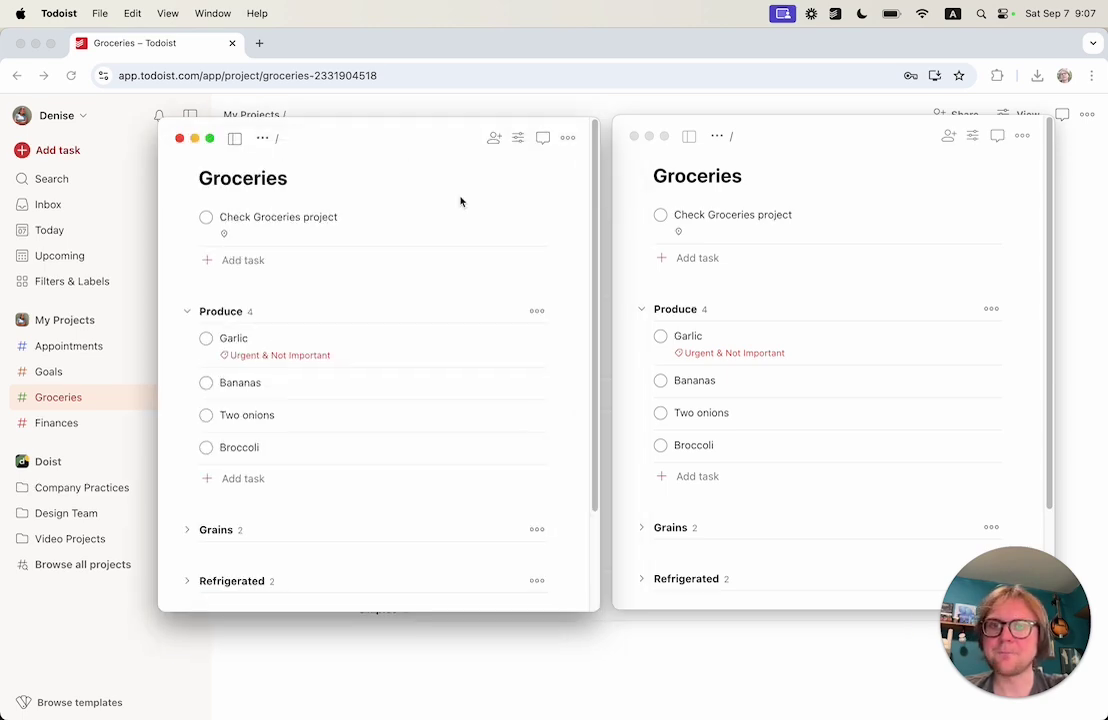
{"action": "scroll", "coordinate": [620, 415], "scroll_direction": "down", "scroll_amount": 1}
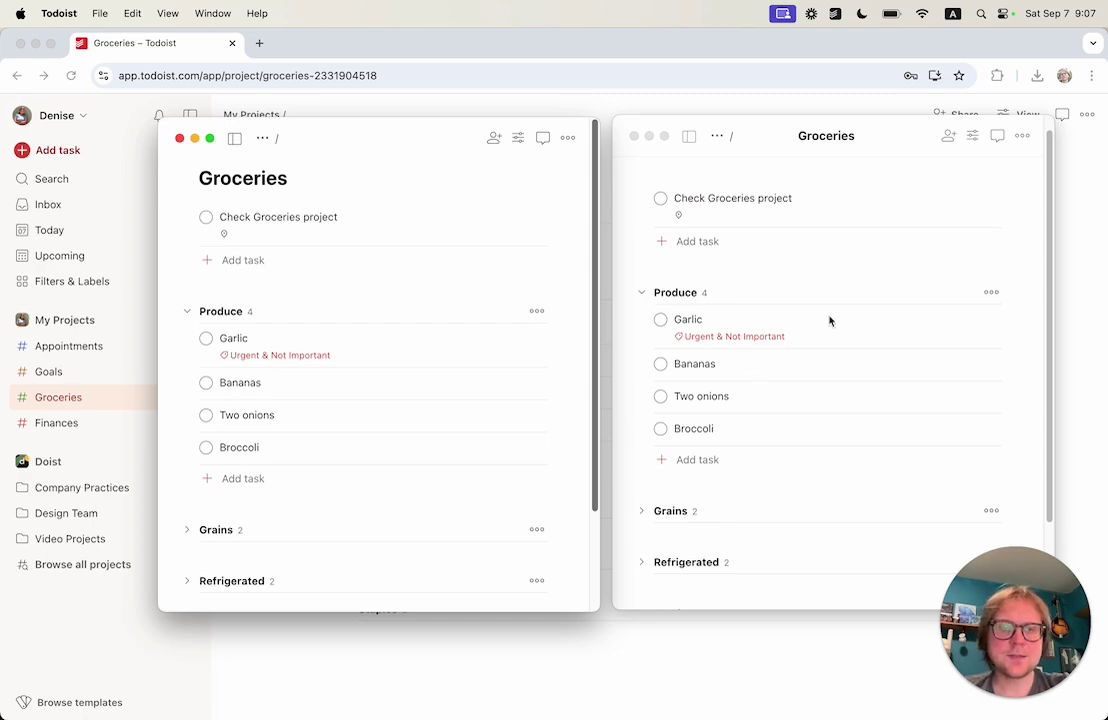
{"action": "scroll", "coordinate": [300, 470], "scroll_direction": "down", "scroll_amount": 2}
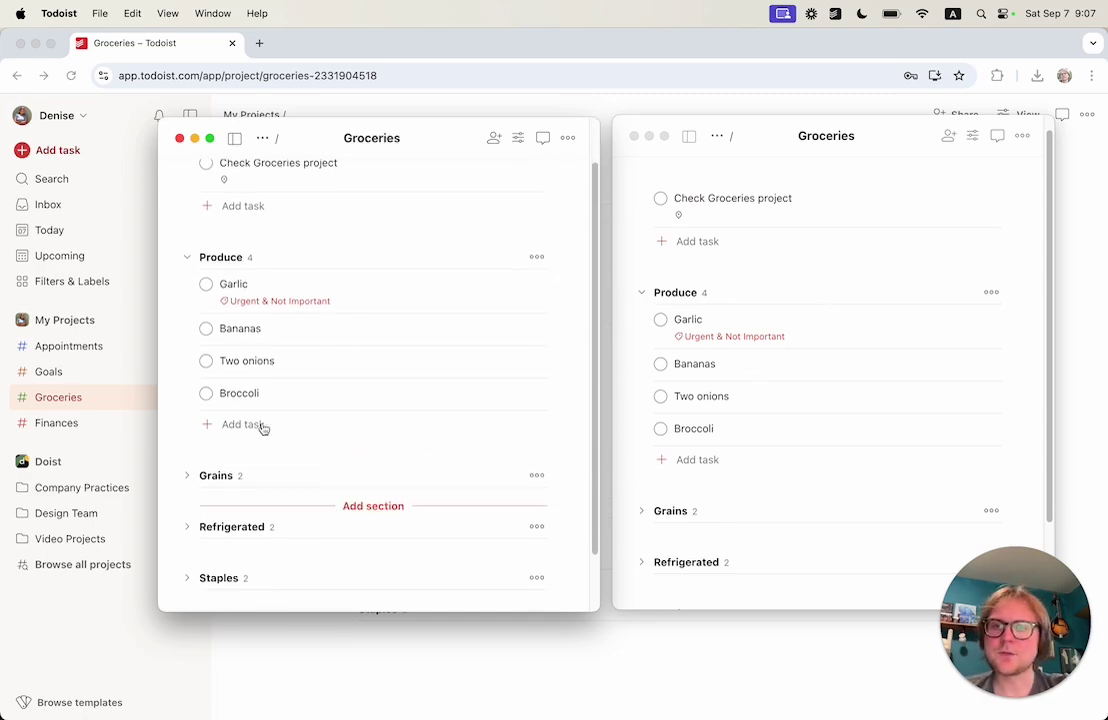
{"action": "left_click", "coordinate": [255, 423]}
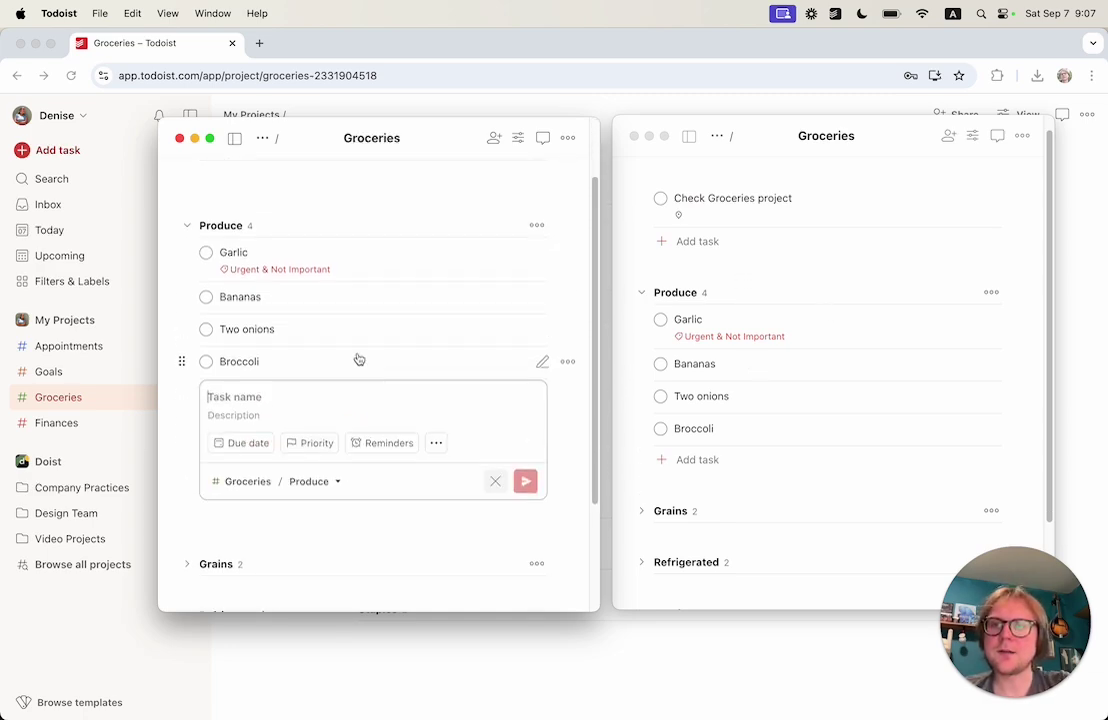
{"action": "type", "text": "a"}
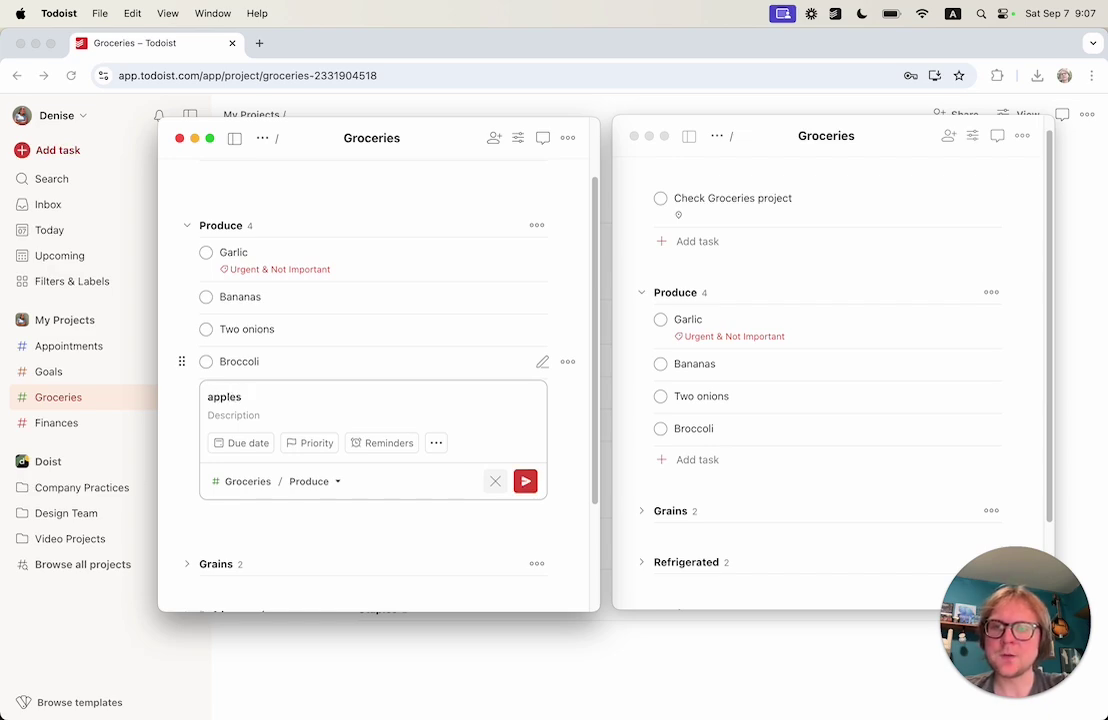
{"action": "type", "text": "pples"}
{"action": "key", "text": "Return"}
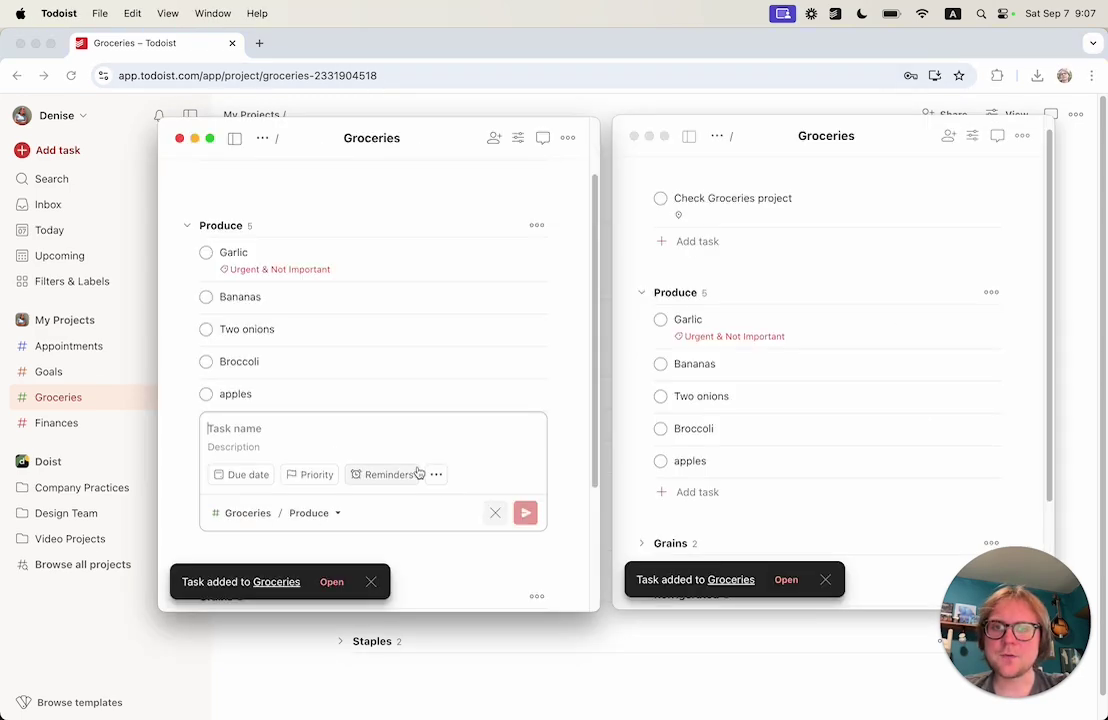
{"action": "left_click", "coordinate": [495, 512]}
Step: Add a 'carrots' task under Produce in the right Groceries window
{"action": "left_click", "coordinate": [747, 495]}
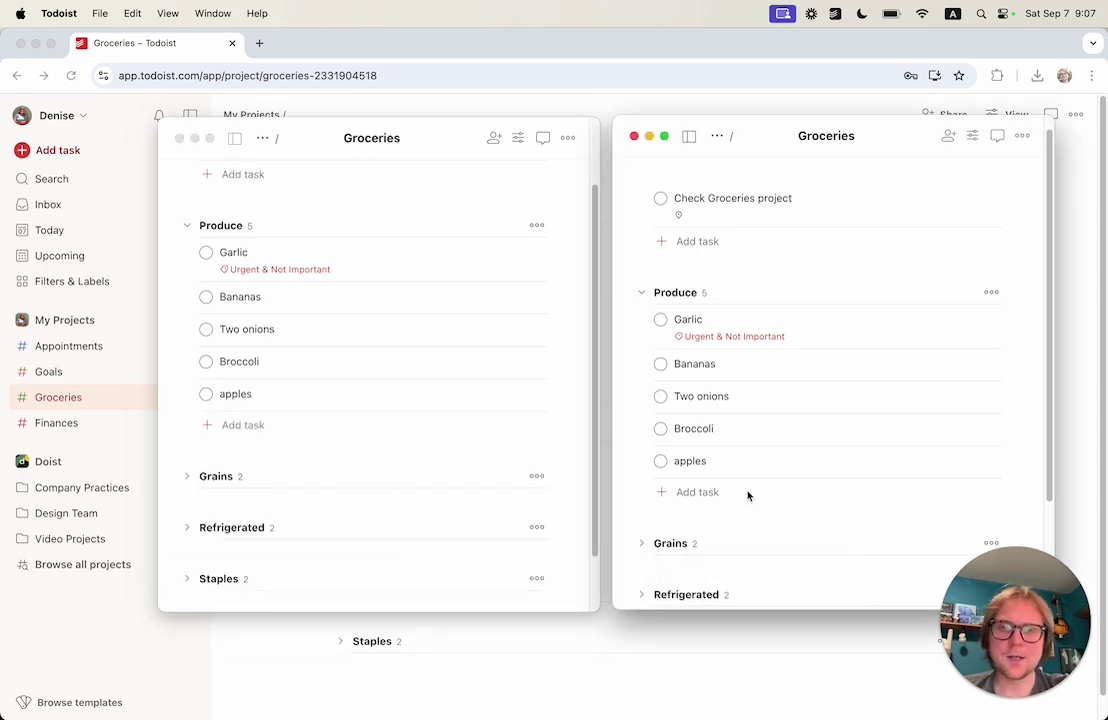
{"action": "left_click", "coordinate": [697, 492]}
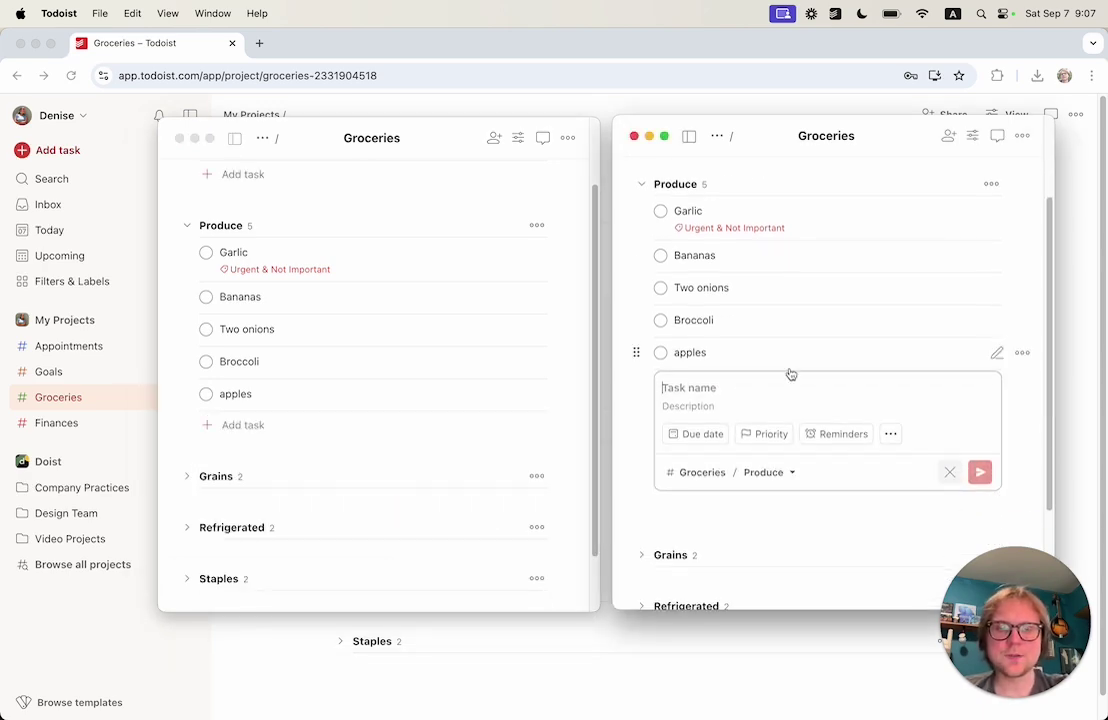
{"action": "type", "text": "carrots"}
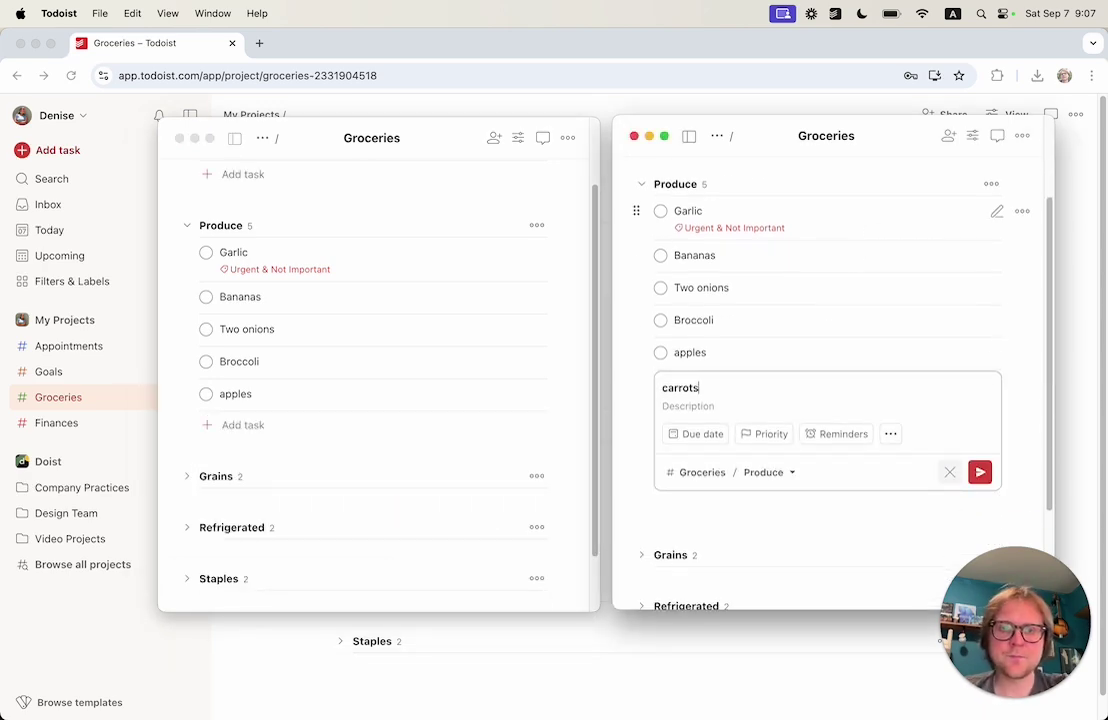
{"action": "key", "text": "Return"}
{"action": "key", "text": "Escape"}
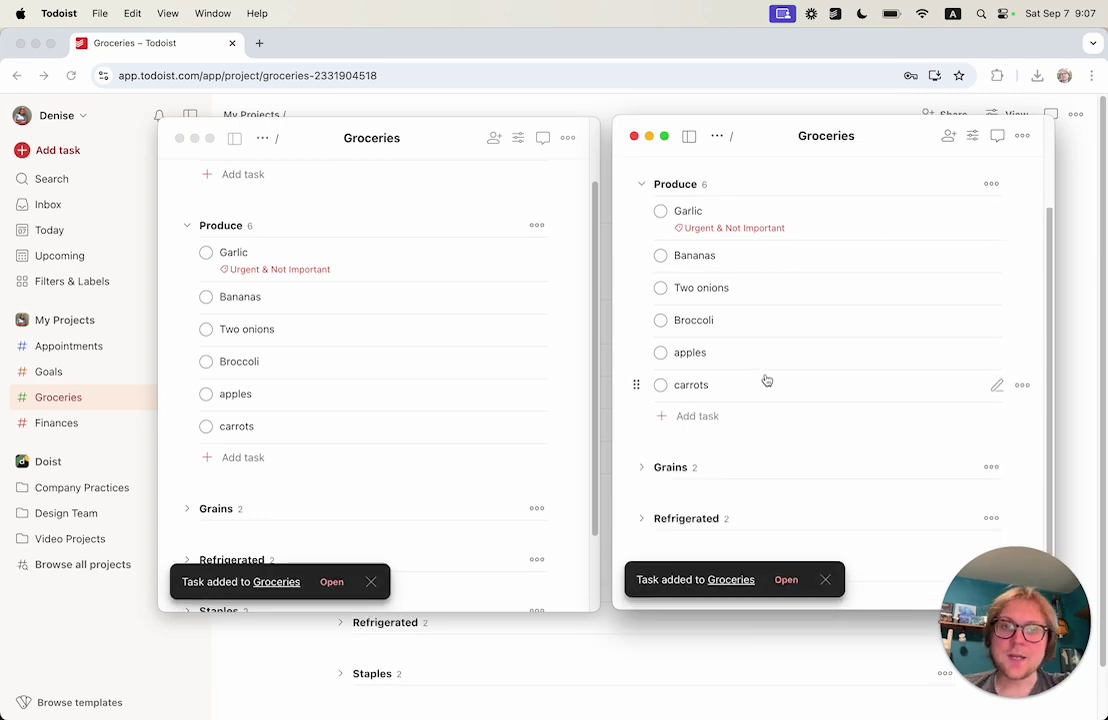
Step: Switch Wi-Fi off from the macOS menu bar to go offline
{"action": "left_click", "coordinate": [924, 14]}
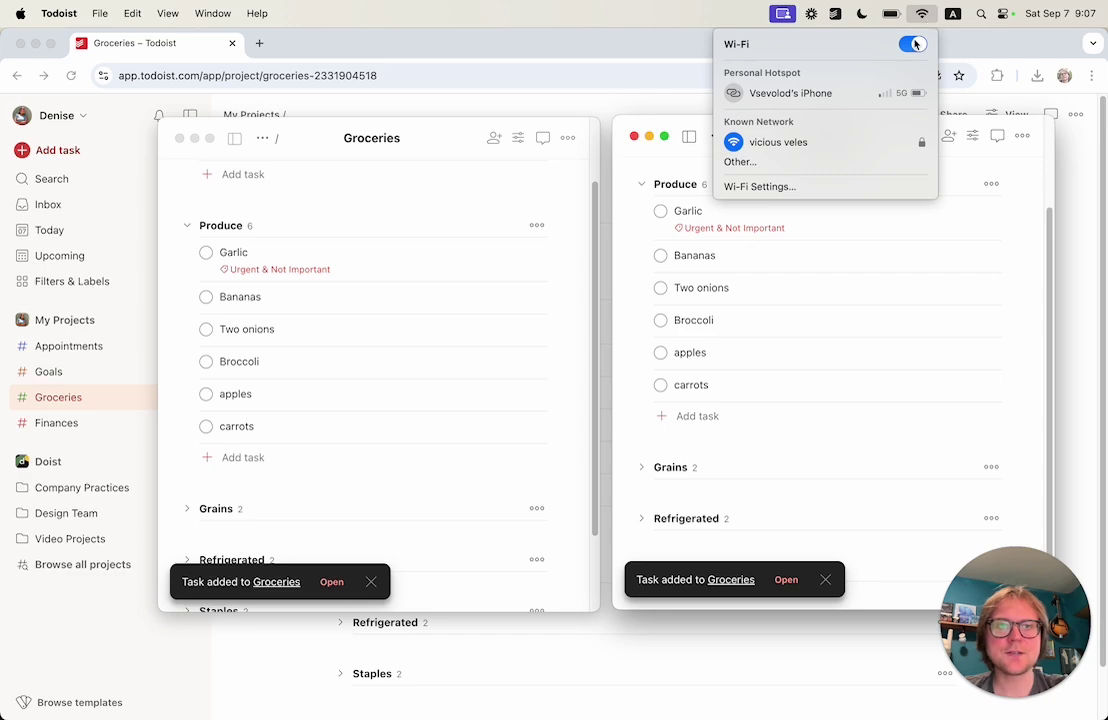
{"action": "left_click", "coordinate": [914, 44]}
{"action": "left_click", "coordinate": [704, 464]}
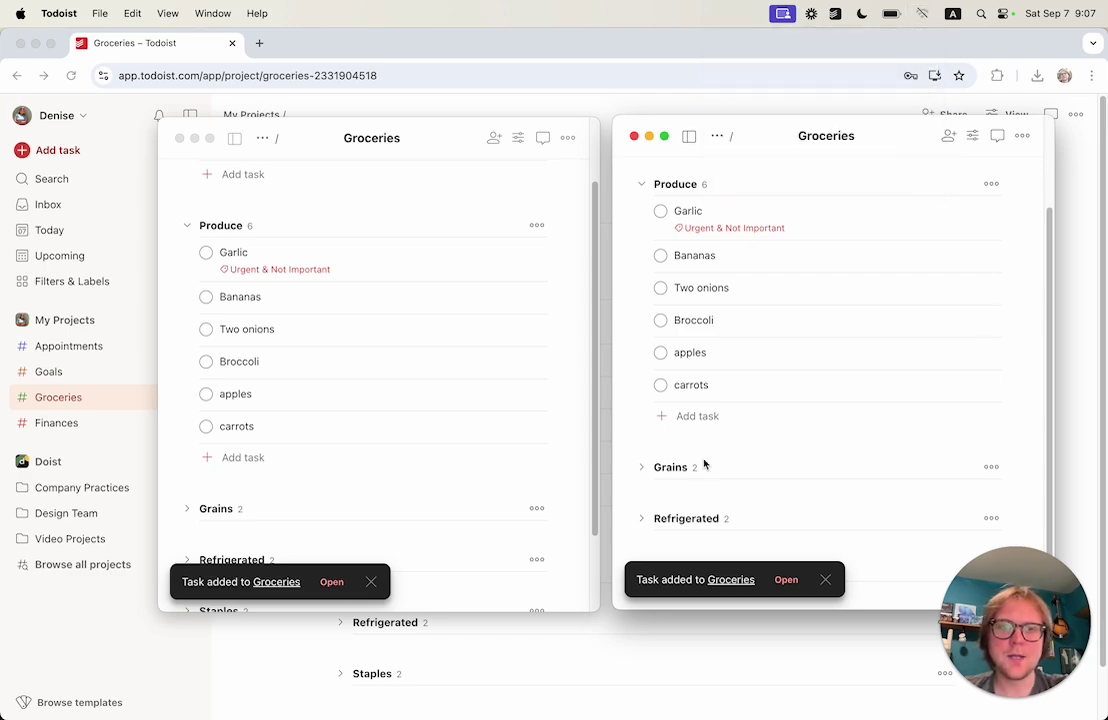
Step: While offline, check off carrots and add a 'bok choy' task under Produce
{"action": "left_click", "coordinate": [662, 387]}
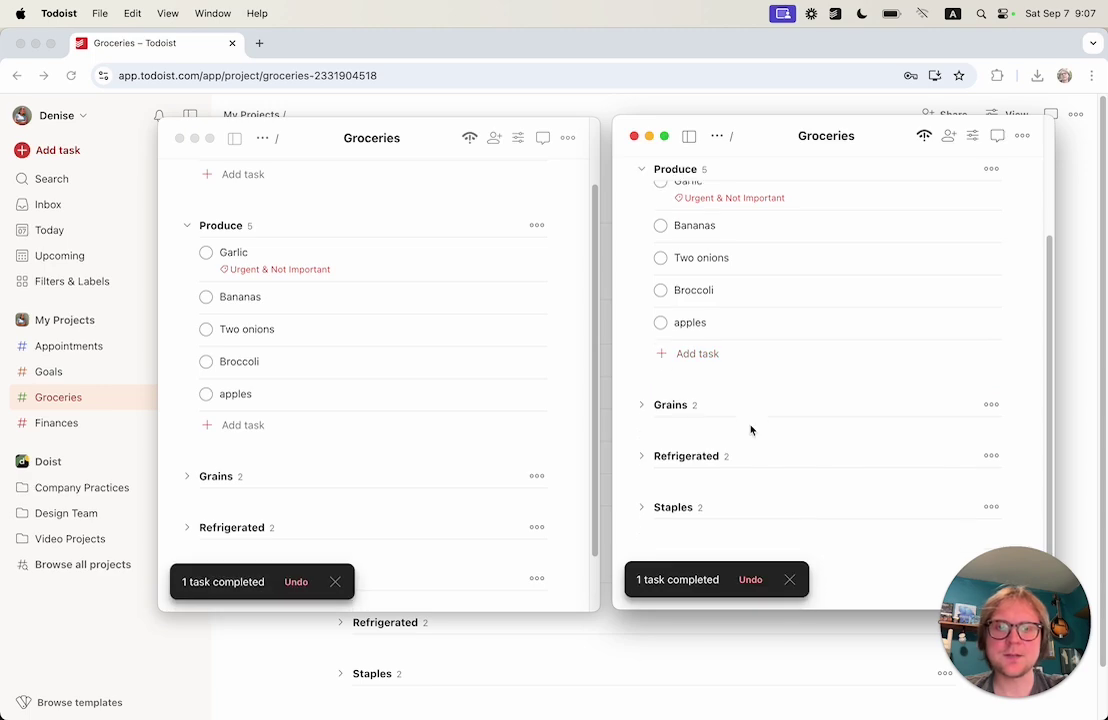
{"action": "scroll", "coordinate": [752, 425], "scroll_direction": "up", "scroll_amount": 1}
{"action": "left_click", "coordinate": [745, 370]}
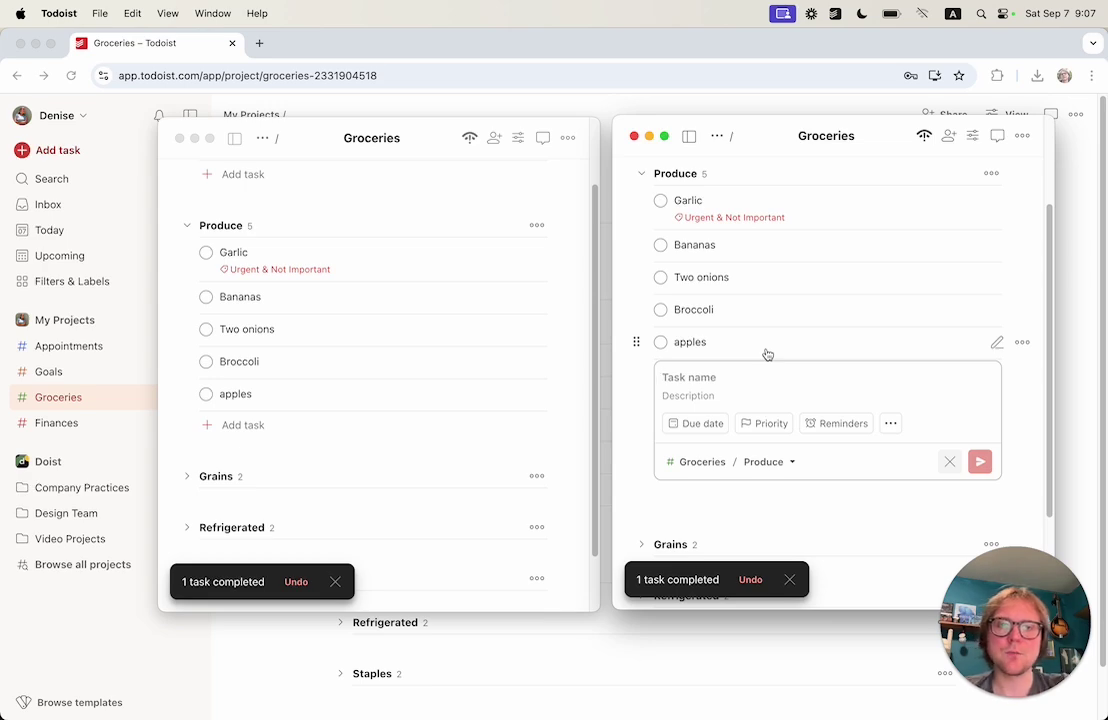
{"action": "type", "text": "bok choy"}
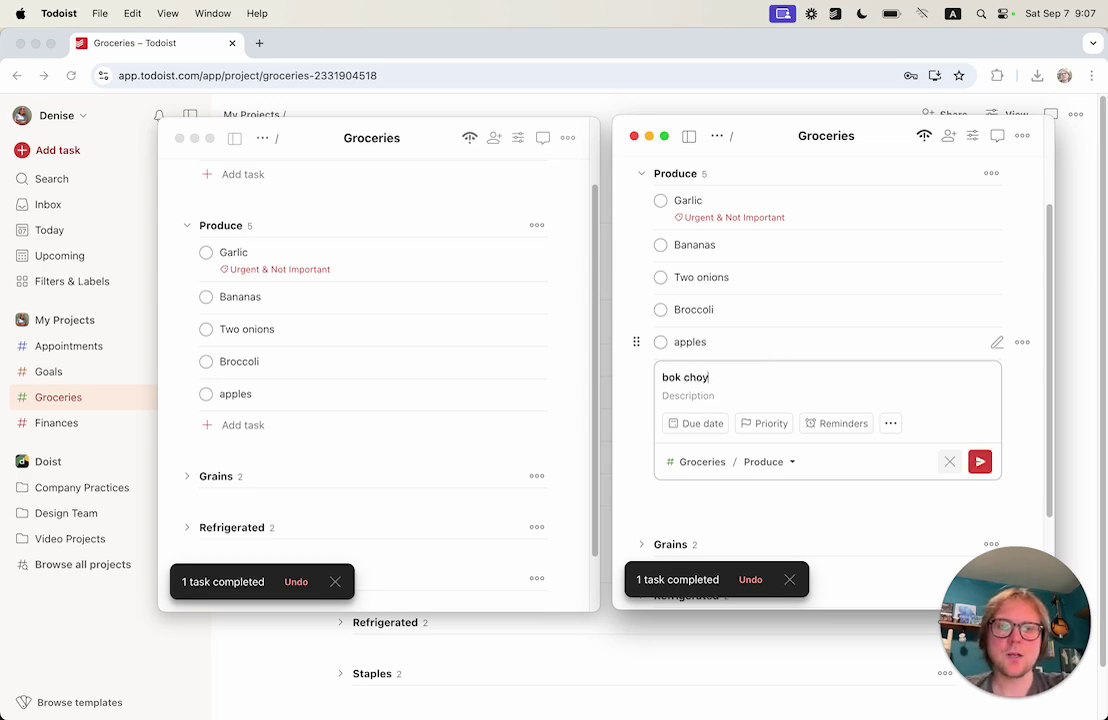
{"action": "key", "text": "Return"}
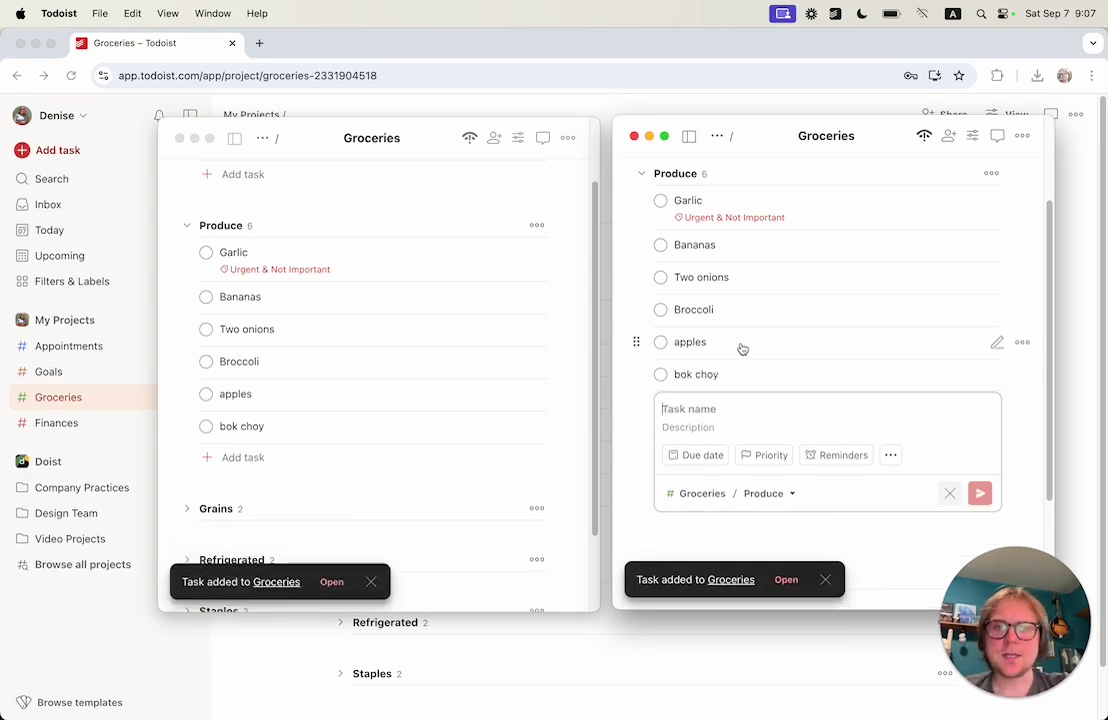
{"action": "left_click", "coordinate": [954, 499]}
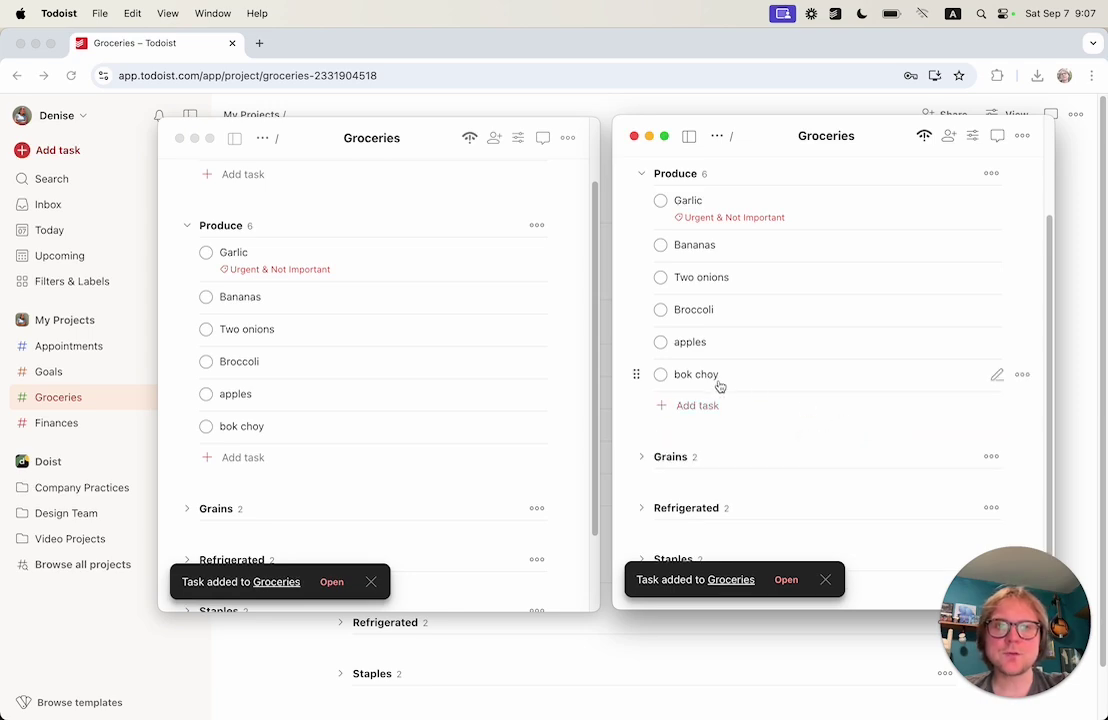
{"action": "mouse_move", "coordinate": [923, 137]}
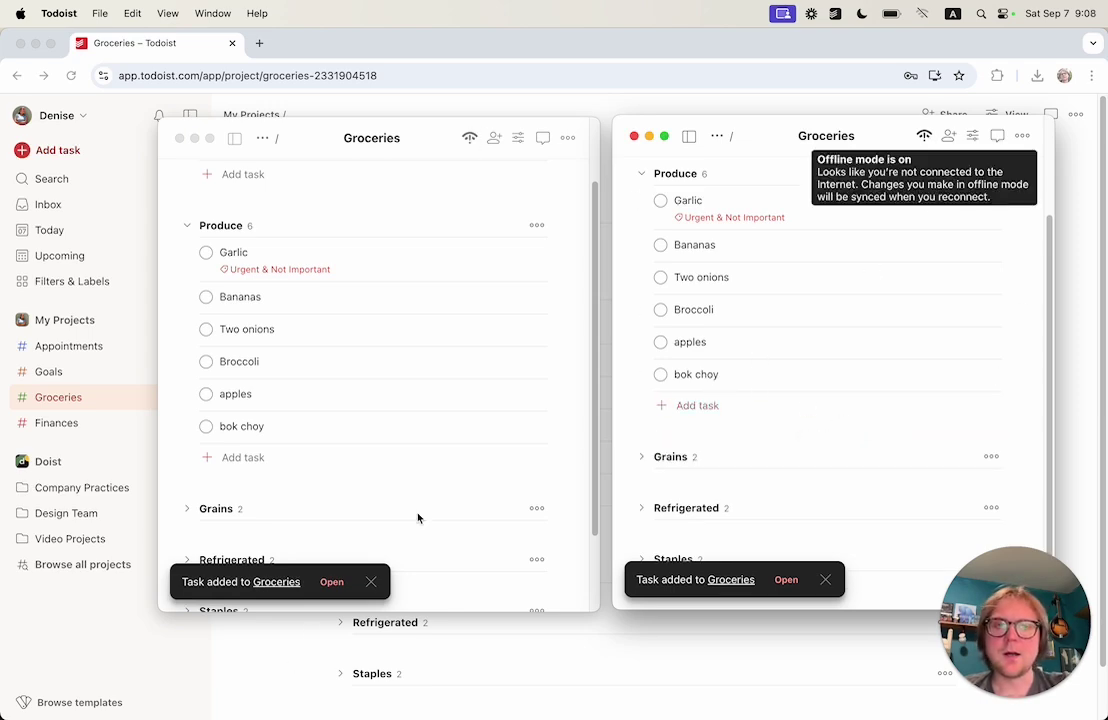
Step: Turn Wi-Fi back on from the macOS menu bar
{"action": "left_click", "coordinate": [918, 16]}
{"action": "left_click", "coordinate": [917, 48]}
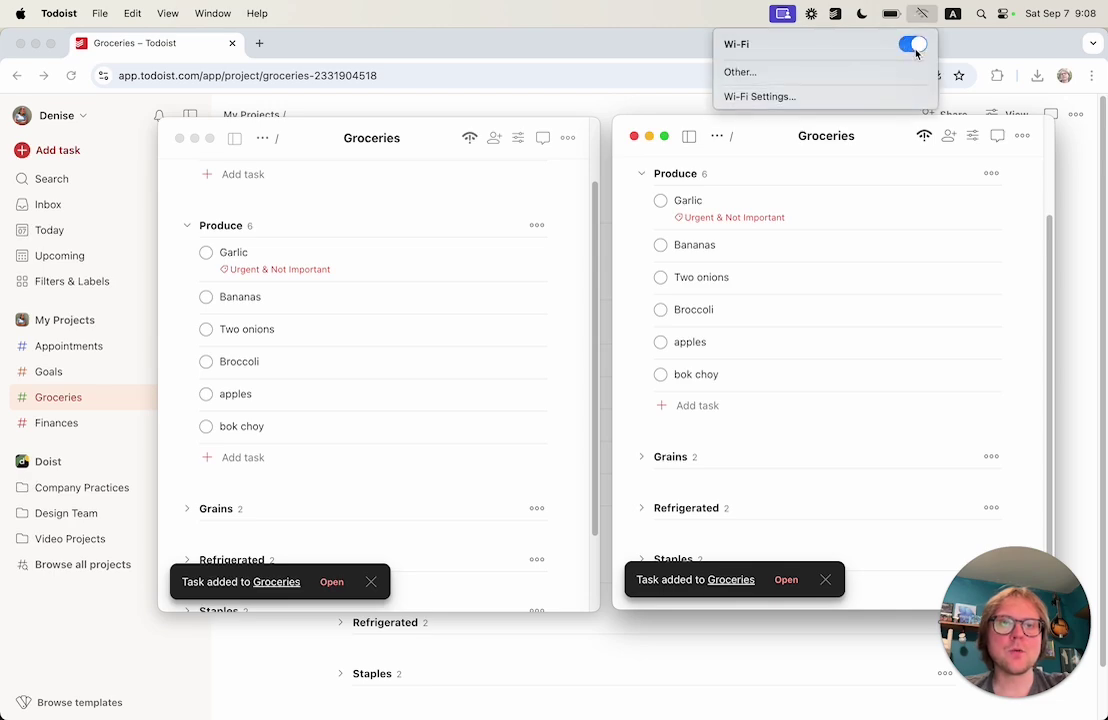
{"action": "left_click", "coordinate": [1030, 196]}
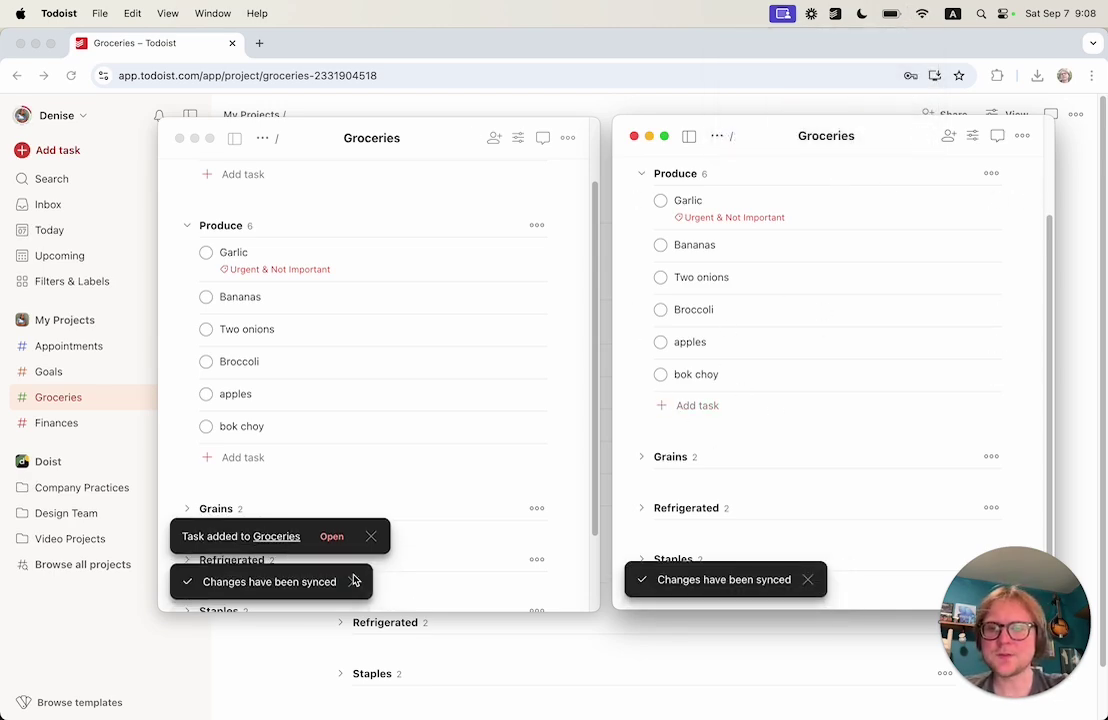
Step: Check bok choy on the browser's Groceries page, then return to Todoist and raise the right window
{"action": "left_click", "coordinate": [254, 664]}
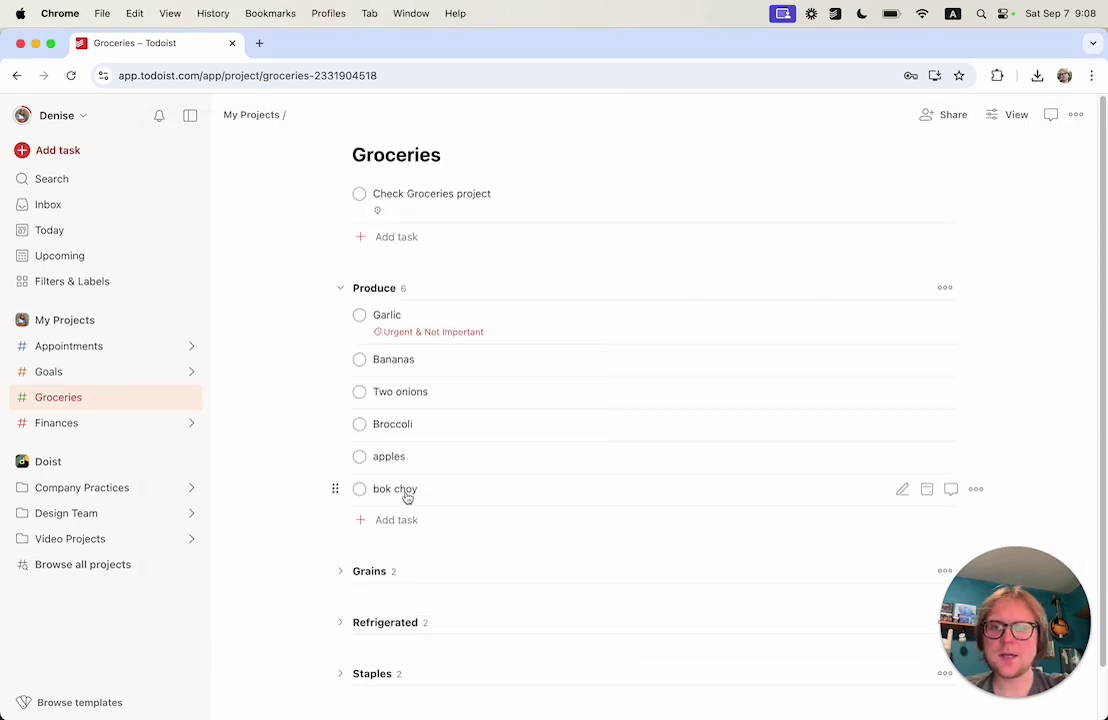
{"action": "key", "text": "super+Tab"}
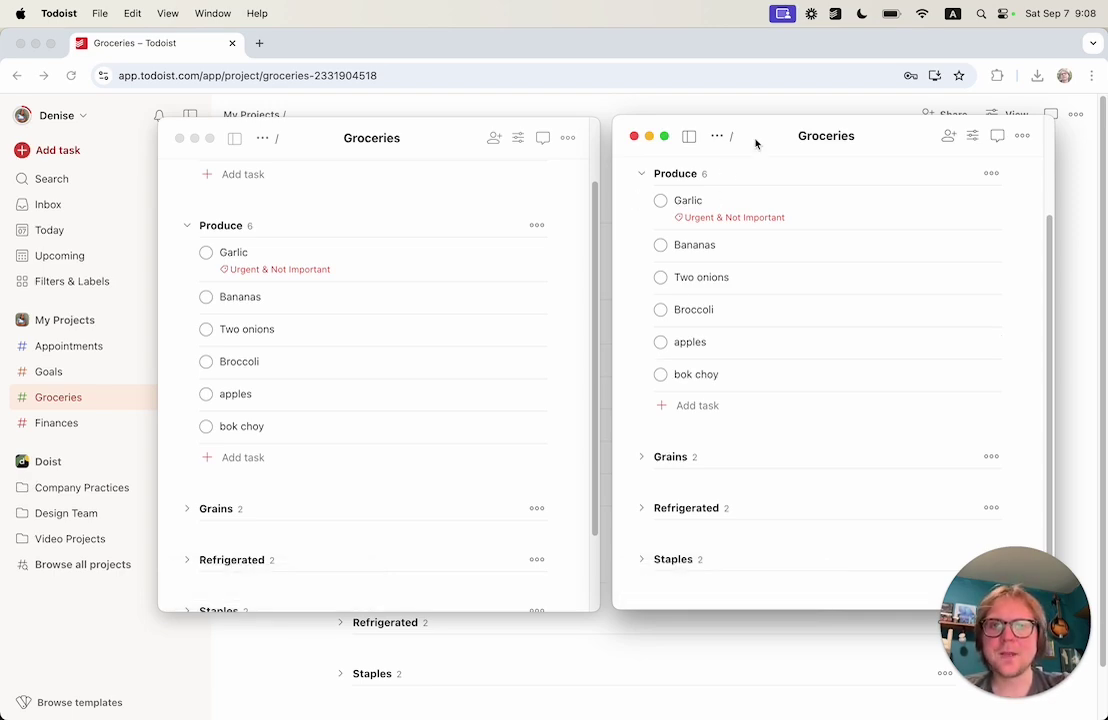
{"action": "left_click_drag", "start_coordinate": [756, 145], "coordinate": [767, 99]}
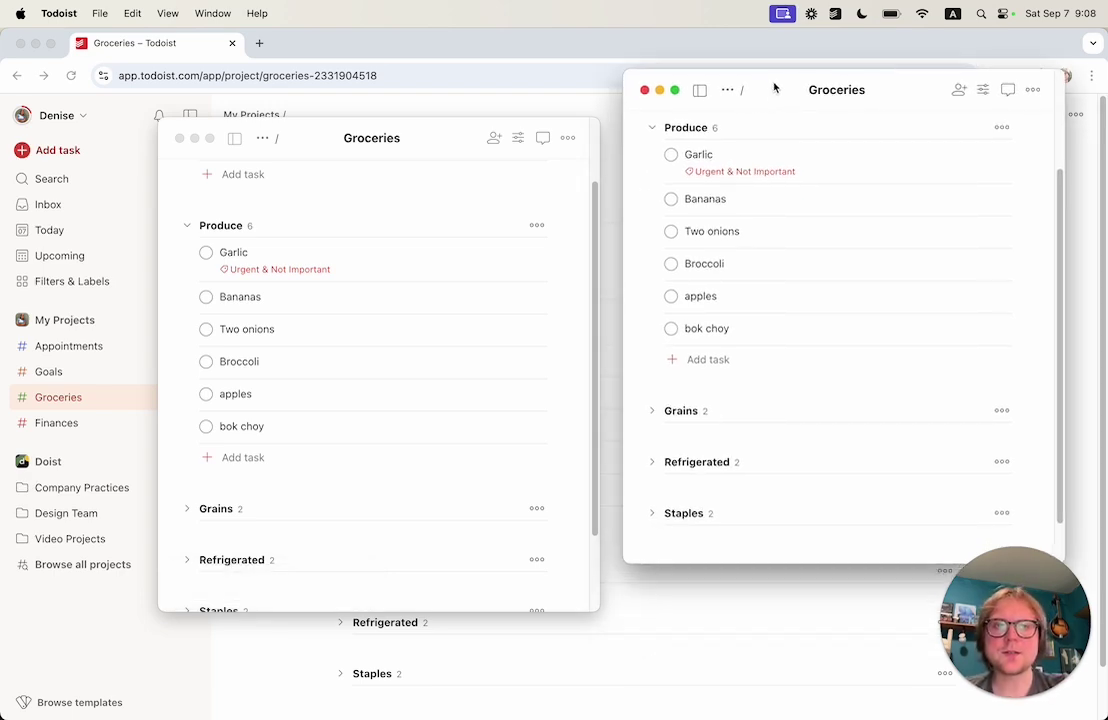
Step: Set the right Groceries window to Window > Float on Top and nudge it higher
{"action": "left_click", "coordinate": [213, 13]}
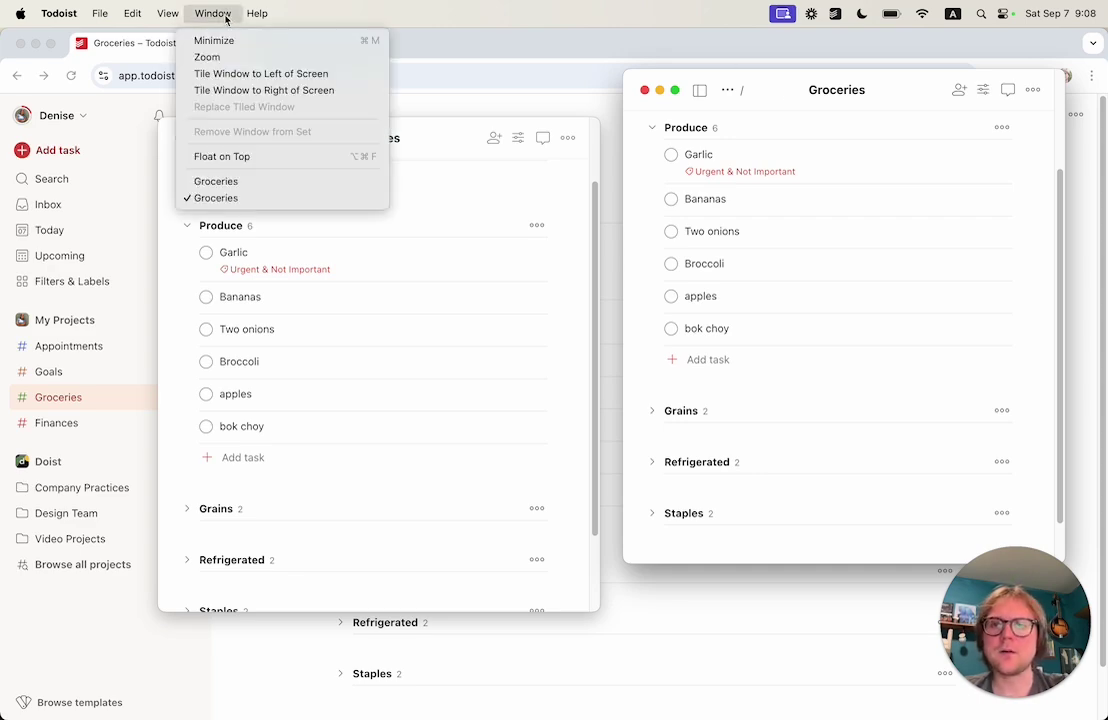
{"action": "left_click", "coordinate": [732, 91]}
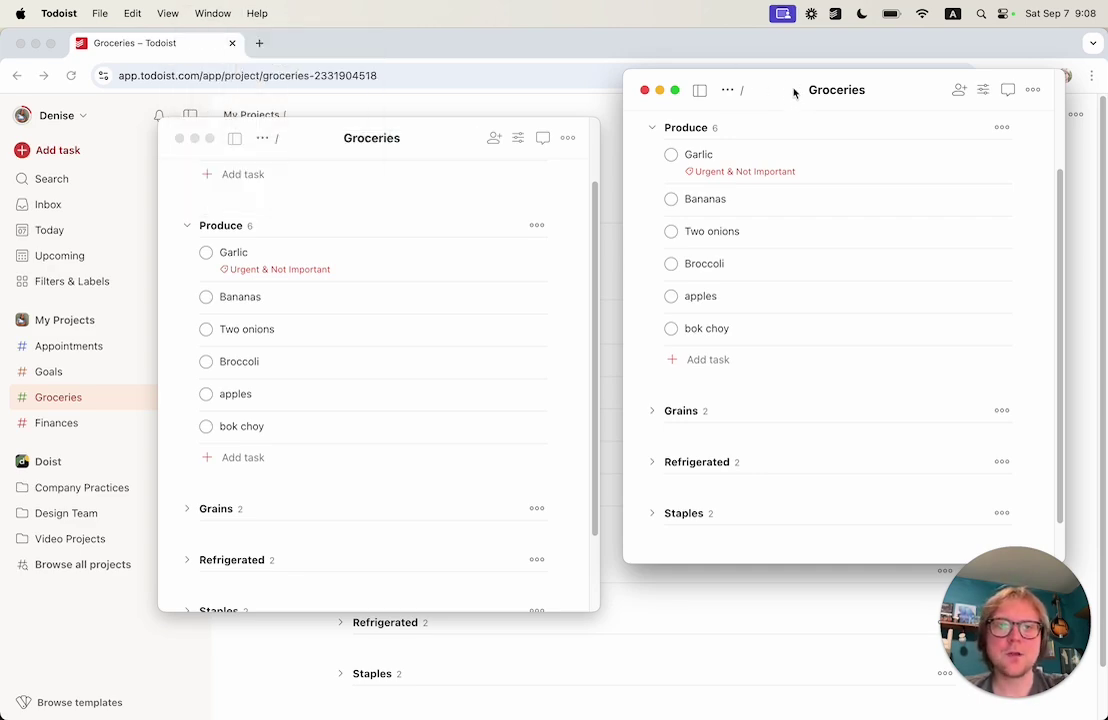
{"action": "mouse_move", "coordinate": [794, 91]}
{"action": "left_mouse_down"}
{"action": "mouse_move", "coordinate": [785, 95]}
{"action": "mouse_move", "coordinate": [796, 83]}
{"action": "left_mouse_up"}
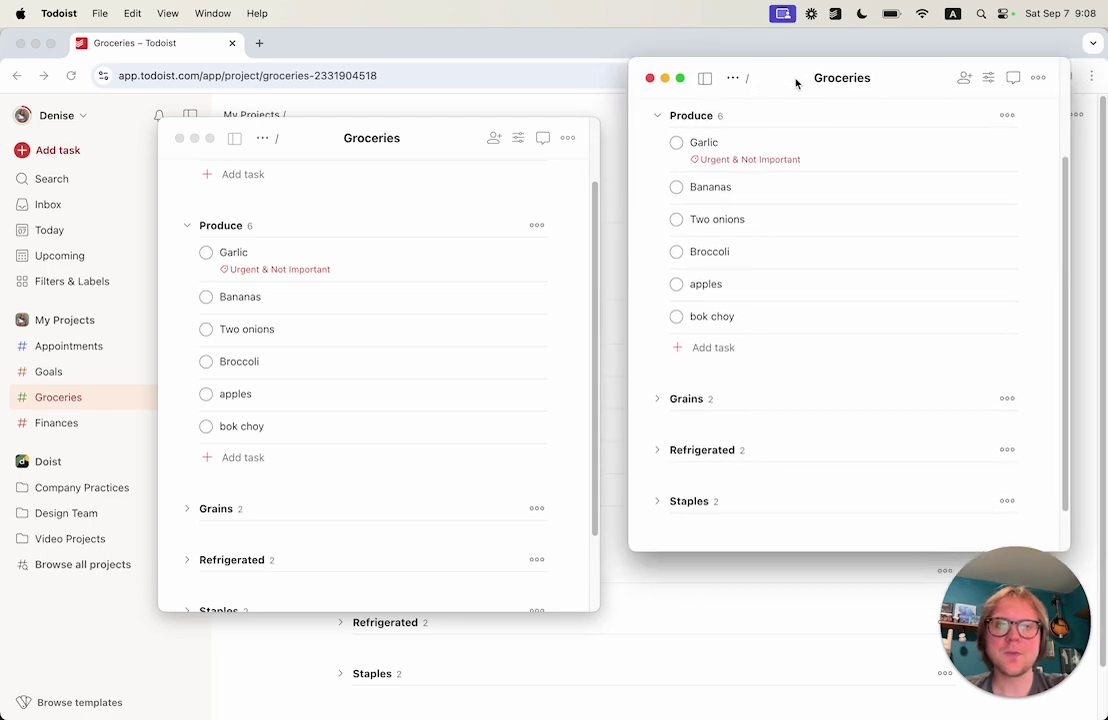
{"action": "left_click", "coordinate": [213, 13]}
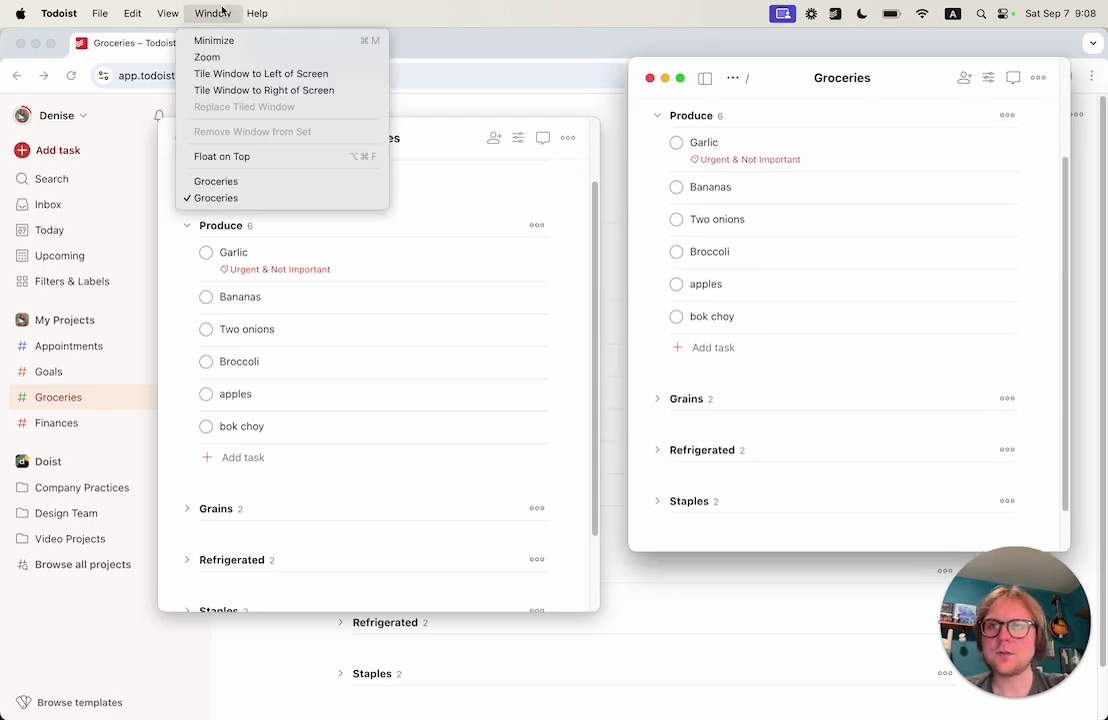
{"action": "left_click", "coordinate": [220, 160]}
{"action": "left_click_drag", "start_coordinate": [817, 78], "coordinate": [816, 65]}
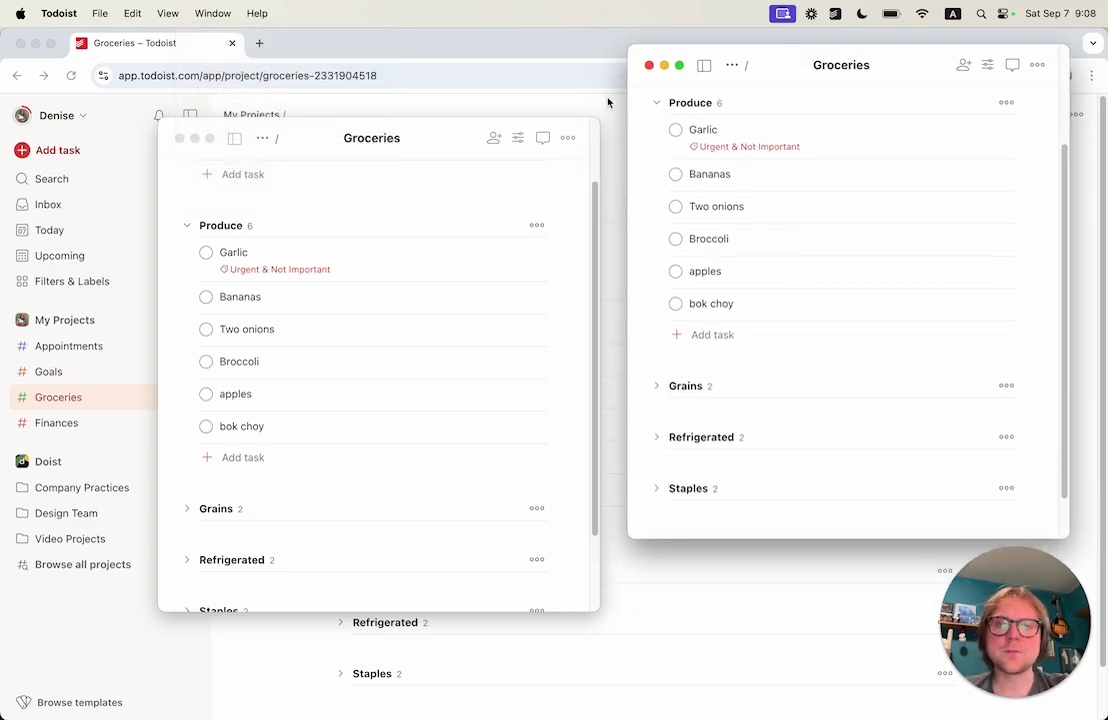
Step: Bring Chrome forward to confirm the floating Groceries window stays above, then move and shrink it
{"action": "left_click", "coordinate": [476, 47]}
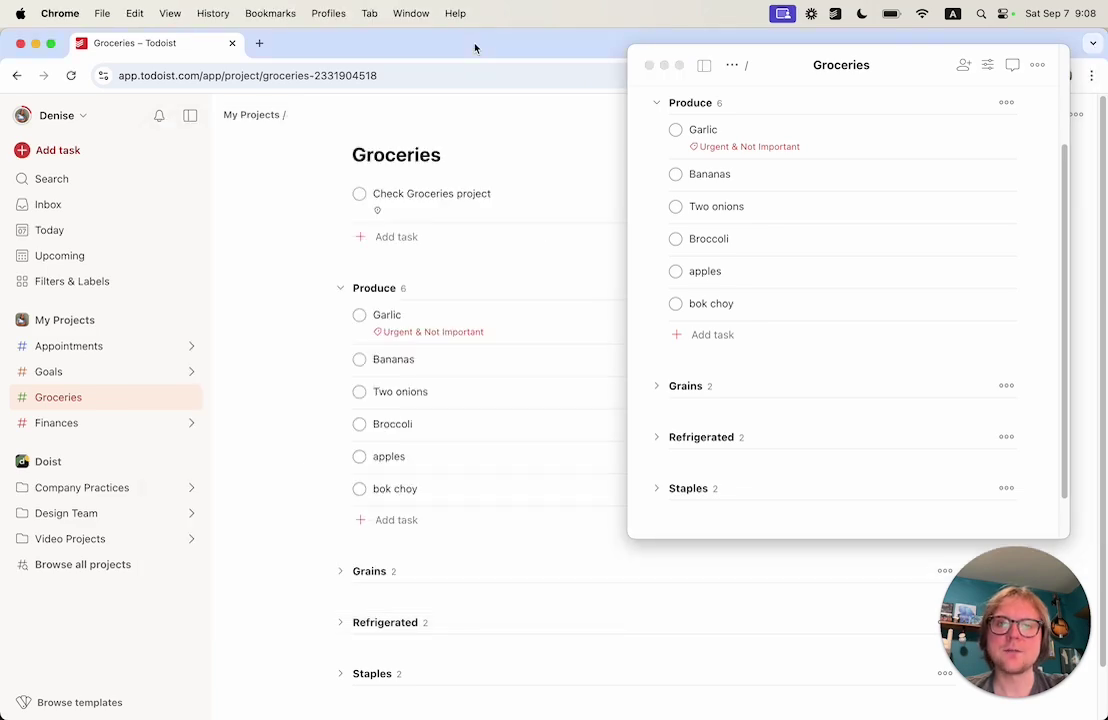
{"action": "left_click_drag", "start_coordinate": [804, 59], "coordinate": [781, 72]}
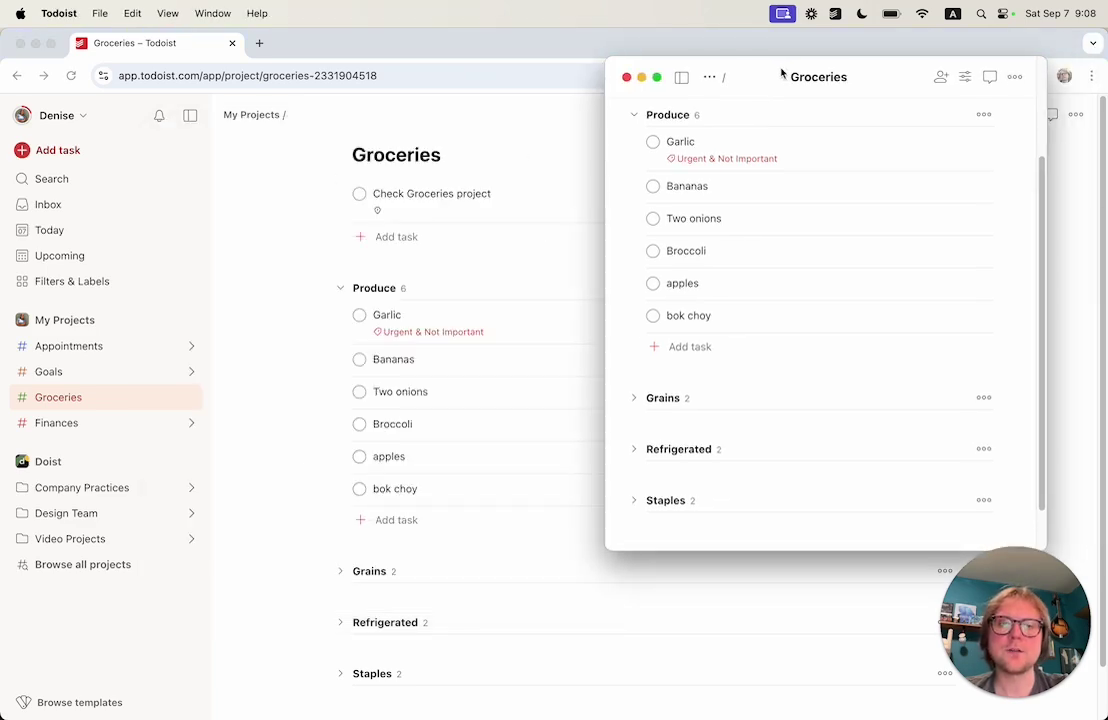
{"action": "left_click_drag", "start_coordinate": [610, 548], "coordinate": [670, 507]}
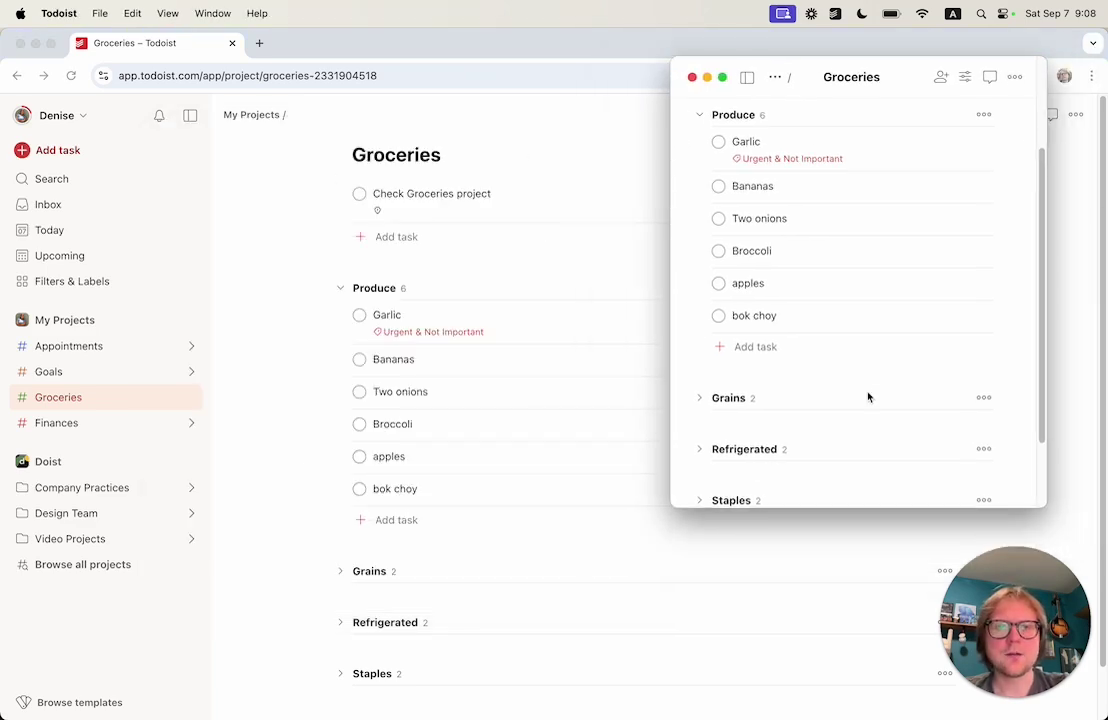
{"action": "scroll", "coordinate": [905, 218], "scroll_direction": "up", "scroll_amount": 3}
{"action": "scroll", "coordinate": [922, 240], "scroll_direction": "down", "scroll_amount": 3}
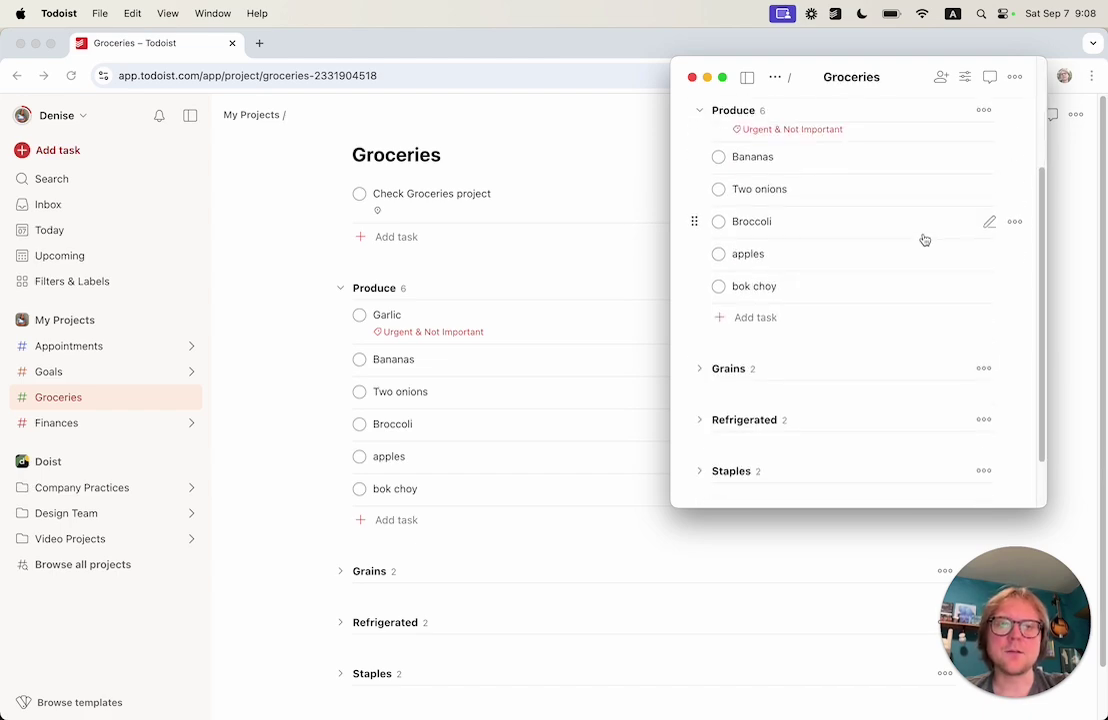
{"action": "scroll", "coordinate": [905, 279], "scroll_direction": "up", "scroll_amount": 2}
{"action": "scroll", "coordinate": [907, 281], "scroll_direction": "down", "scroll_amount": 1}
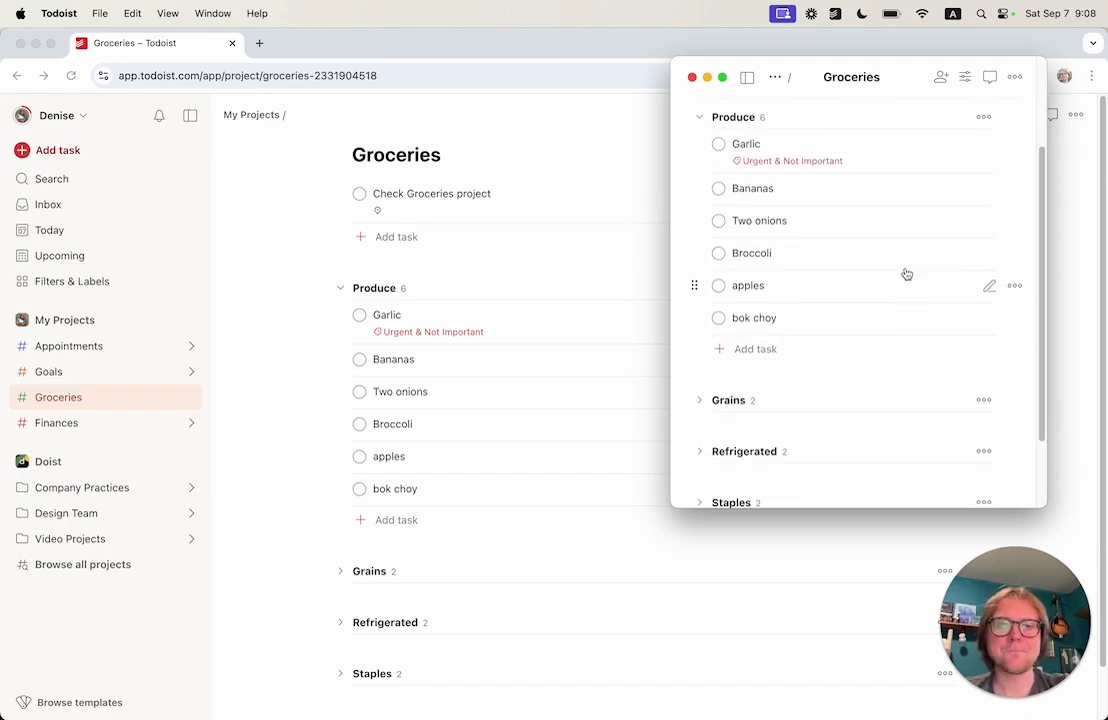
{"action": "left_click", "coordinate": [213, 13]}
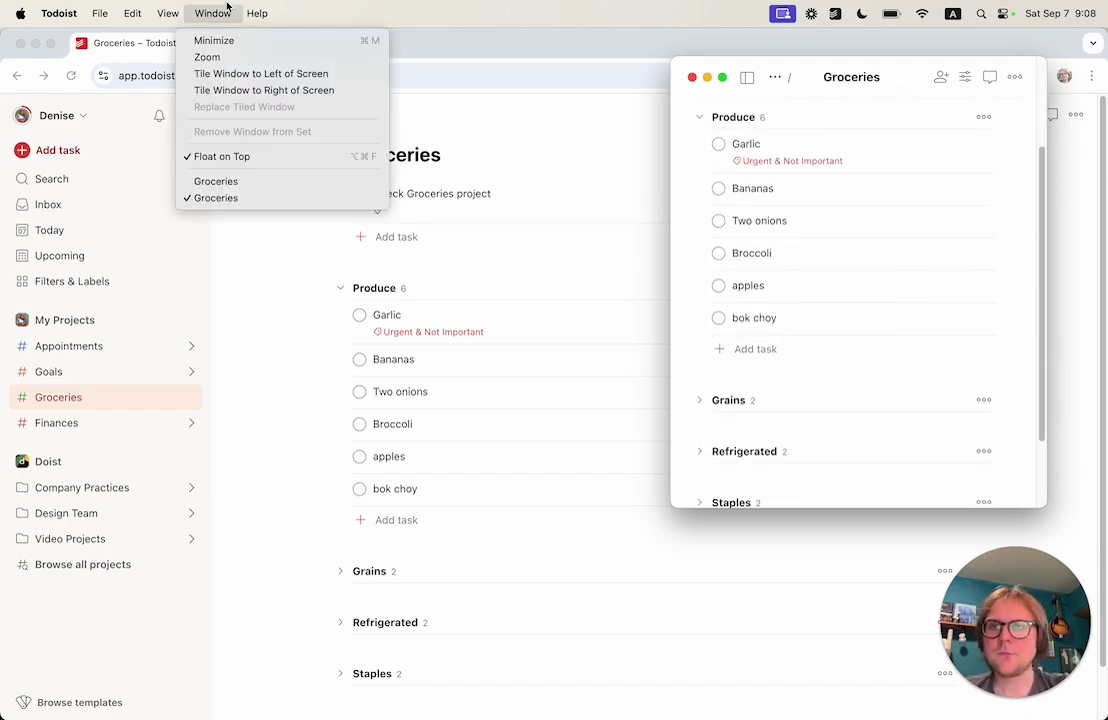
Step: Uncheck Float on Top for the Groceries window and bring Chrome forward to cover it
{"action": "left_click", "coordinate": [215, 156]}
{"action": "left_click", "coordinate": [624, 149]}
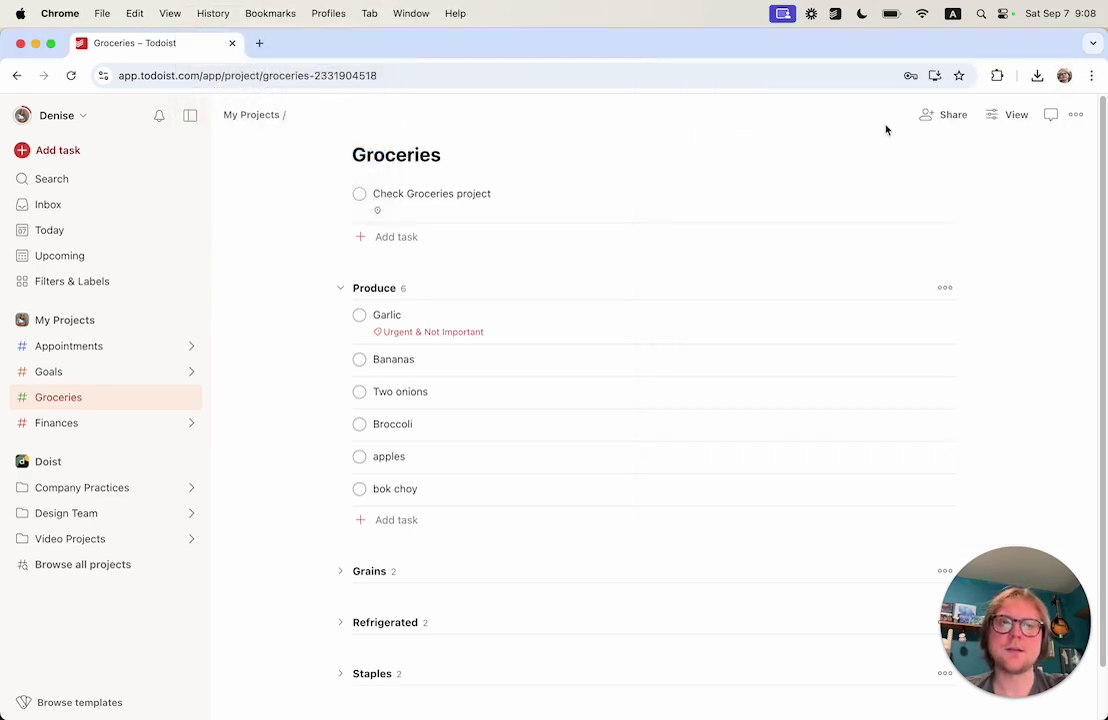